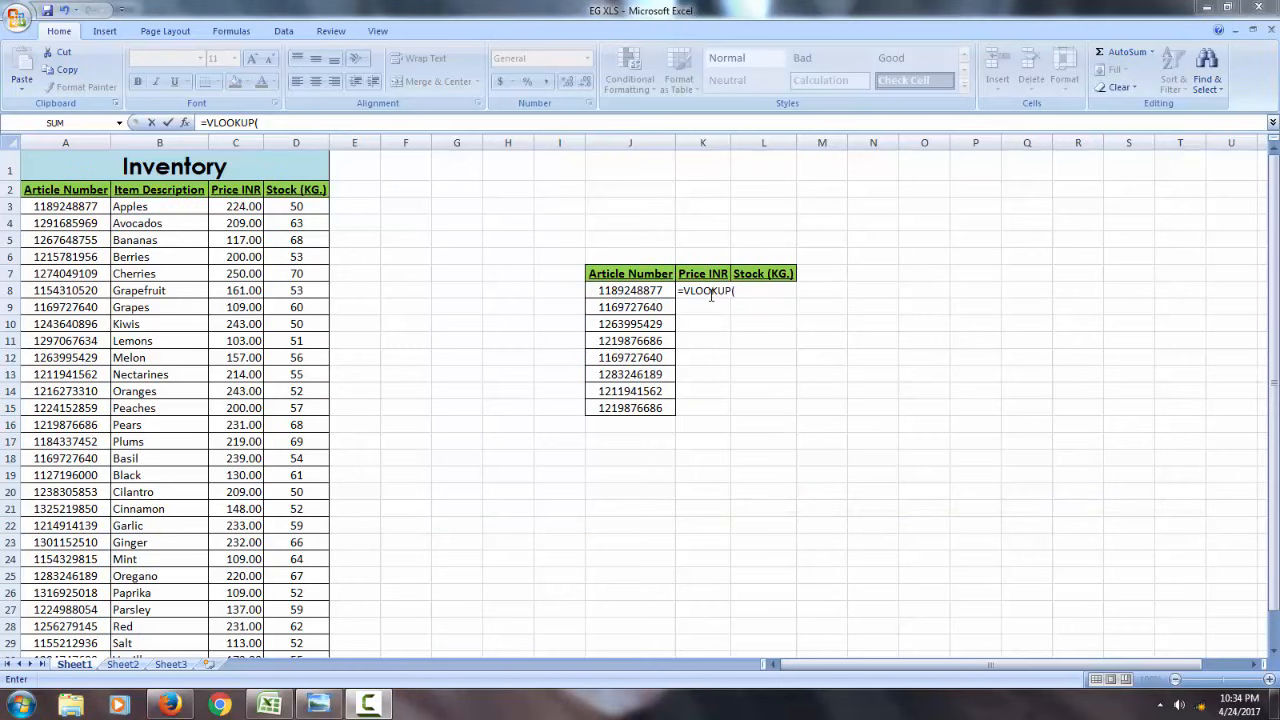
# Cancel the started formula in K8 and examine the Inventory columns and the headers and first article number of the lookup table
pyautogui.press('Escape')
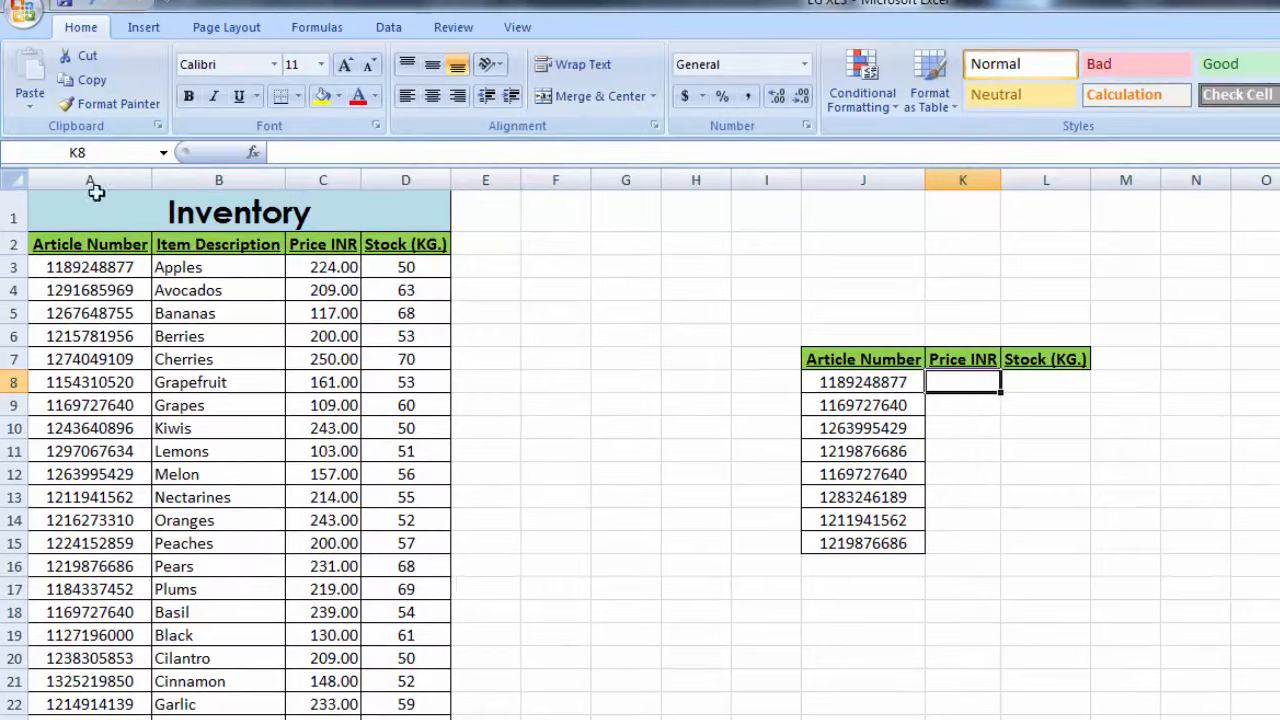
pyautogui.click(101, 172)
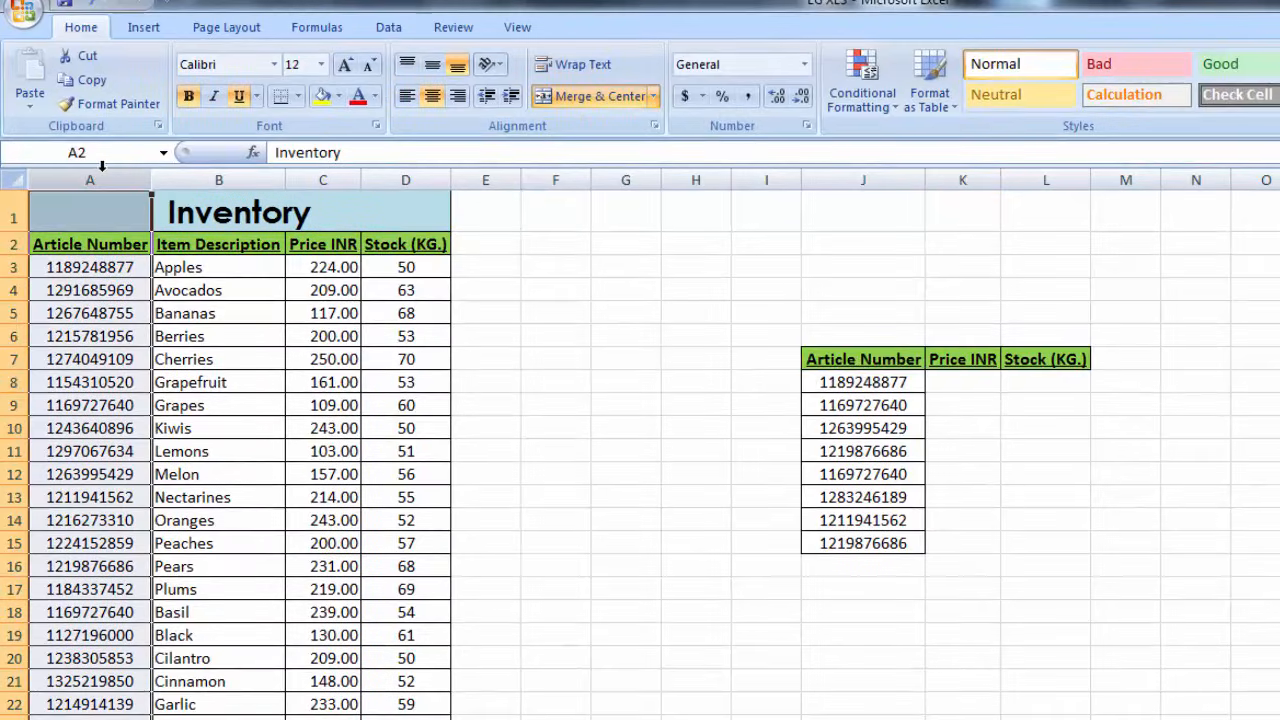
pyautogui.click(176, 170)
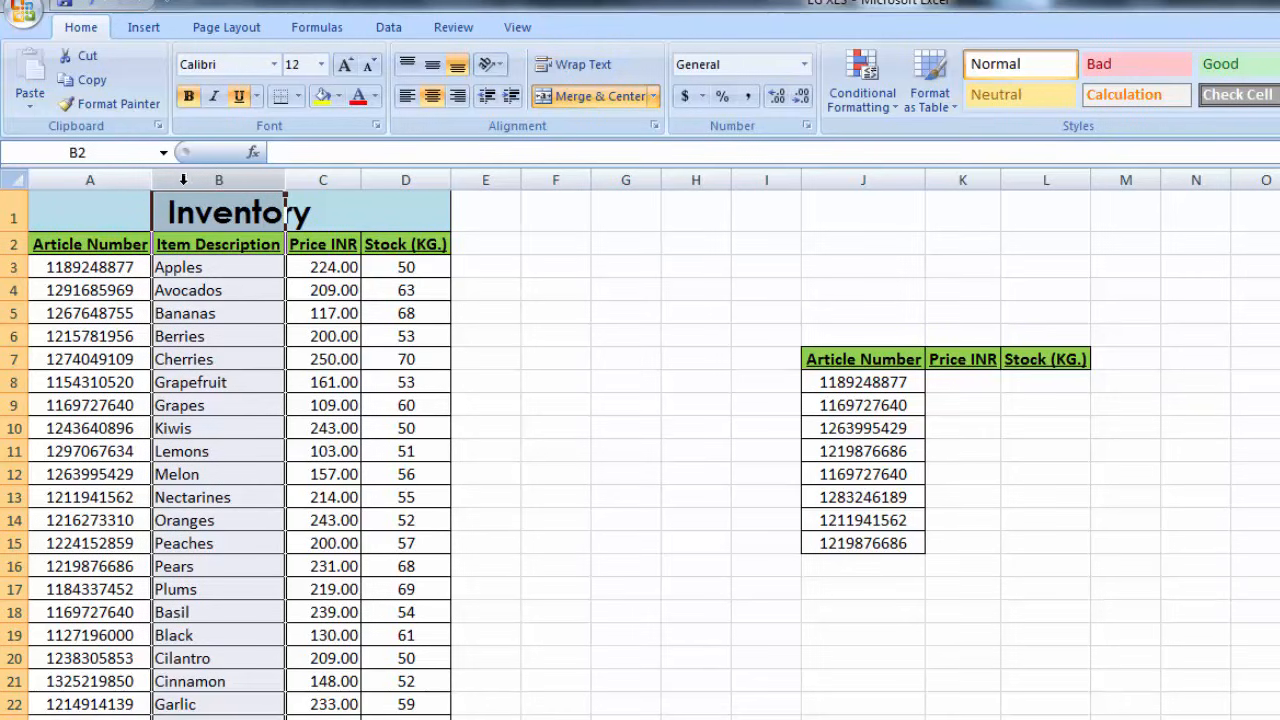
pyautogui.click(331, 166)
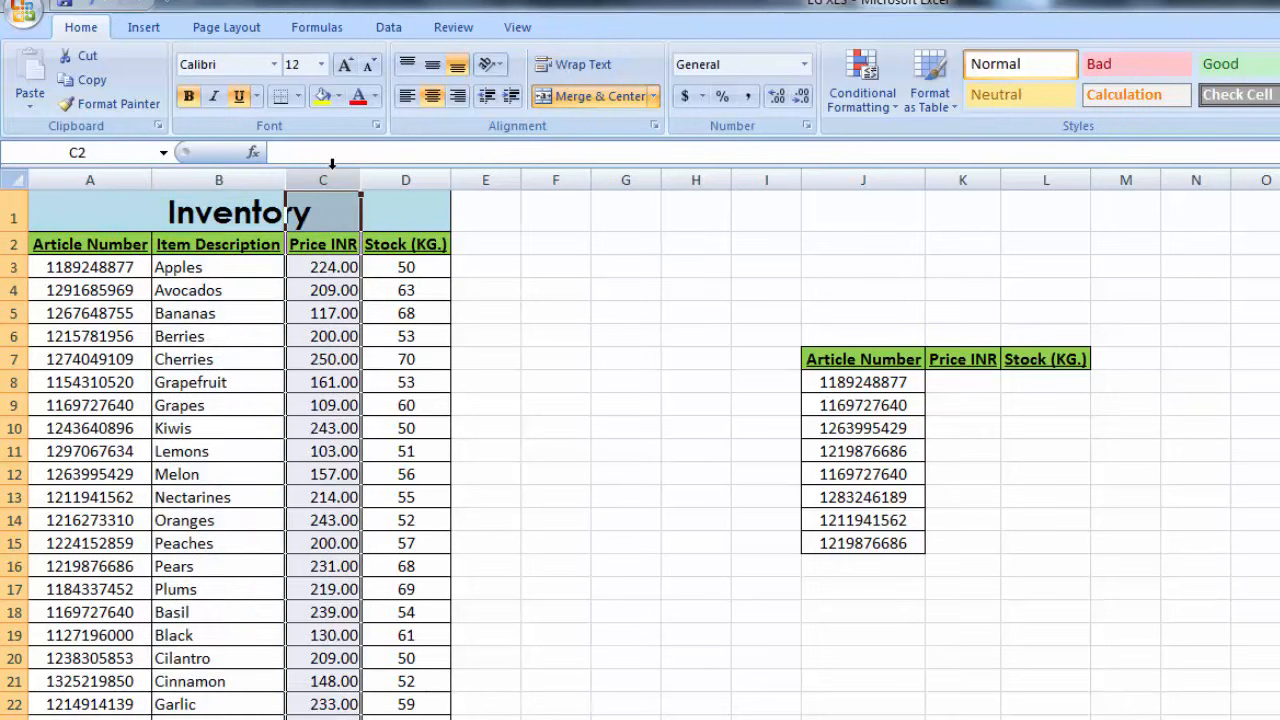
pyautogui.click(382, 172)
pyautogui.click(82, 318)
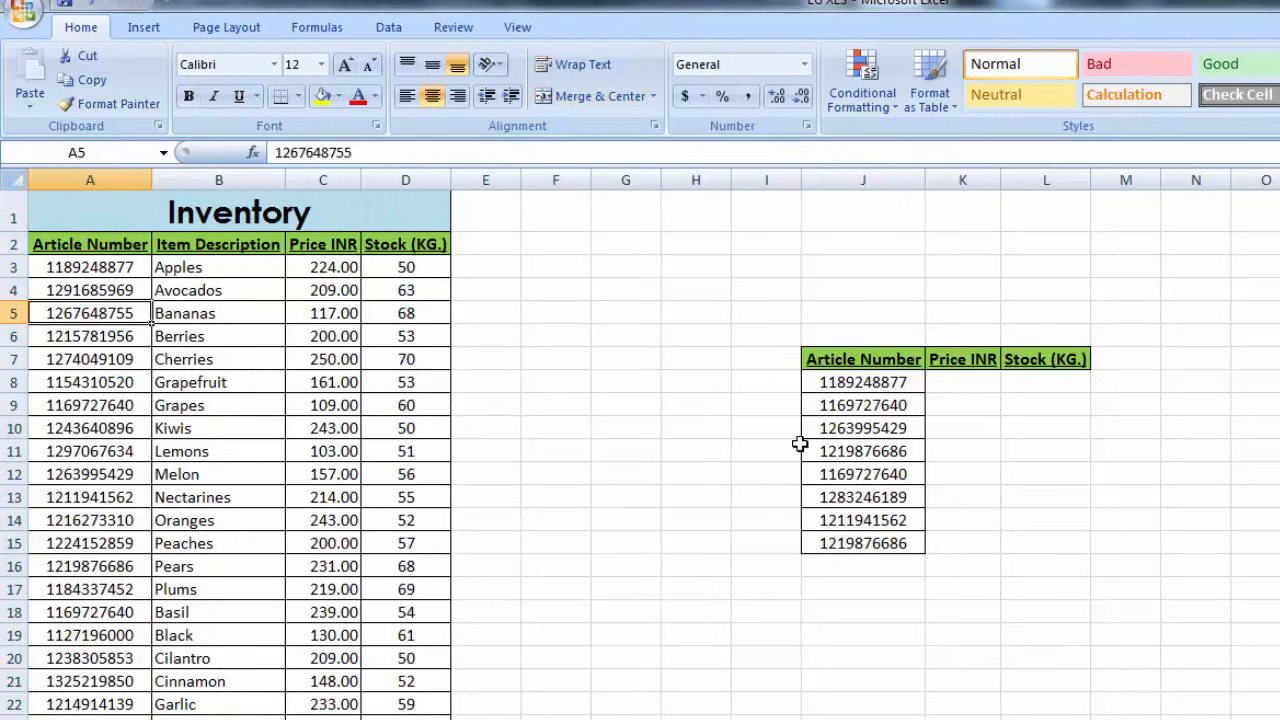
pyautogui.click(838, 358)
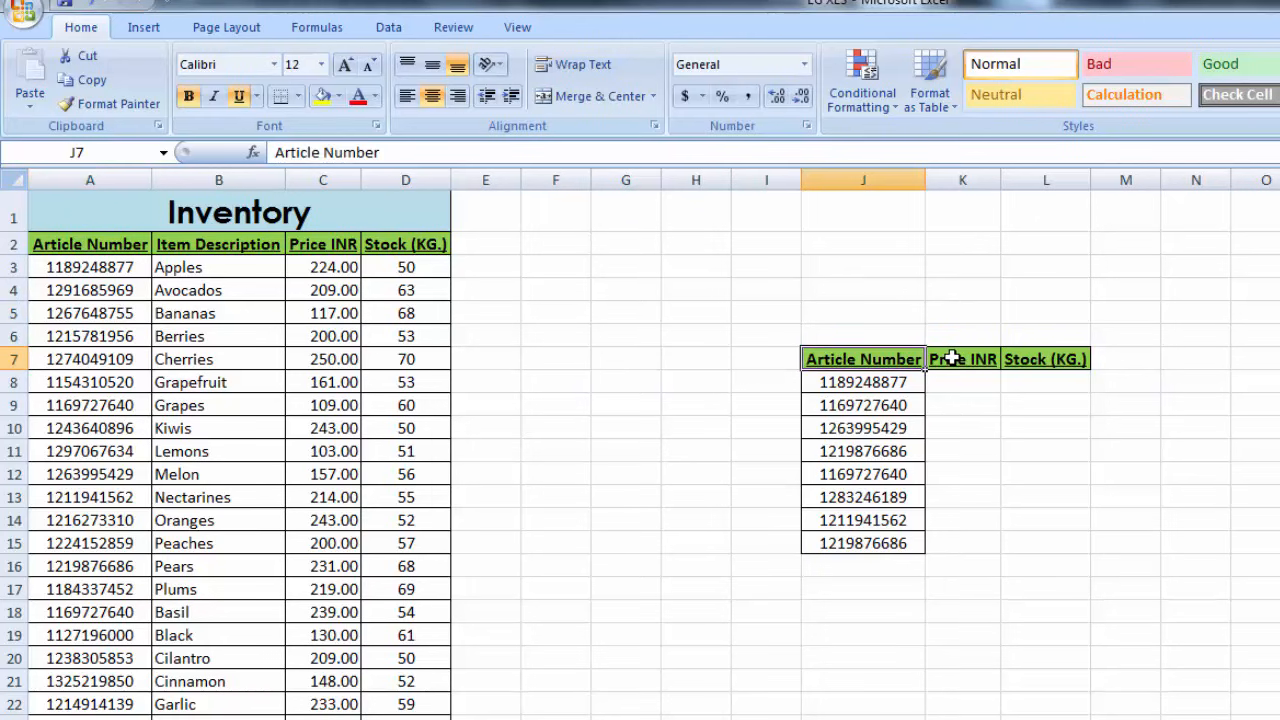
pyautogui.click(951, 358)
pyautogui.click(1048, 362)
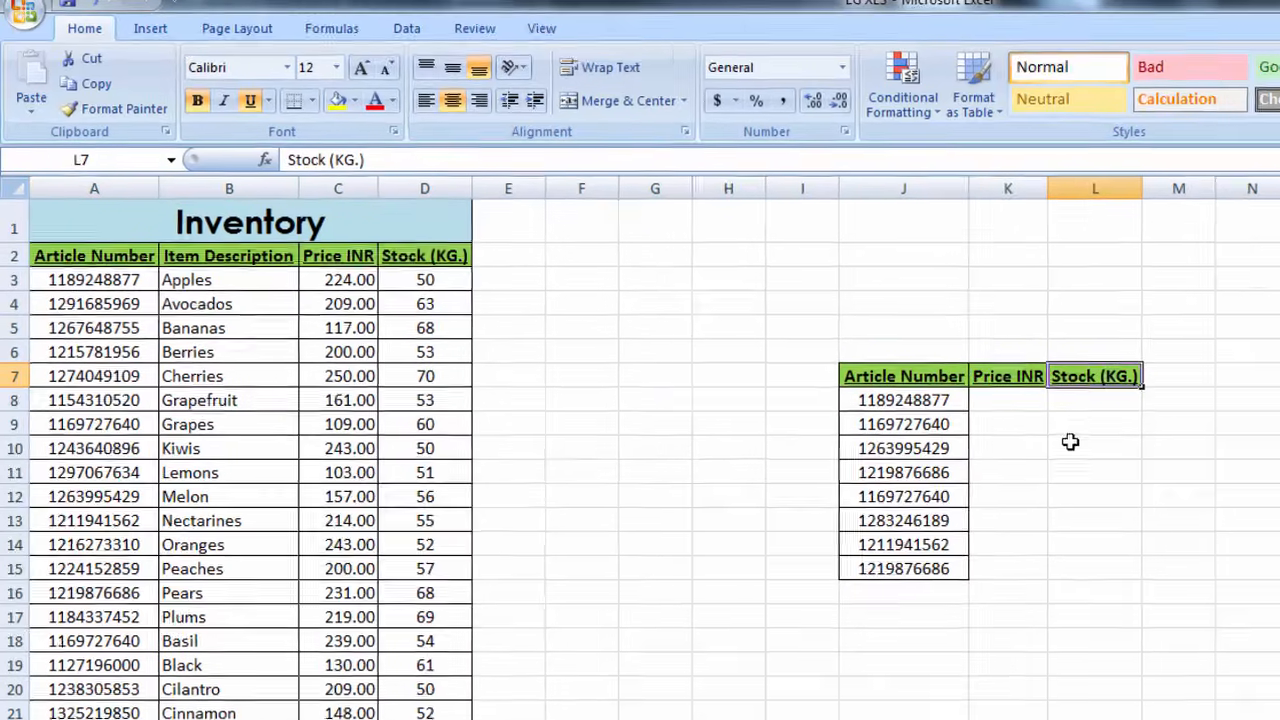
pyautogui.click(906, 400)
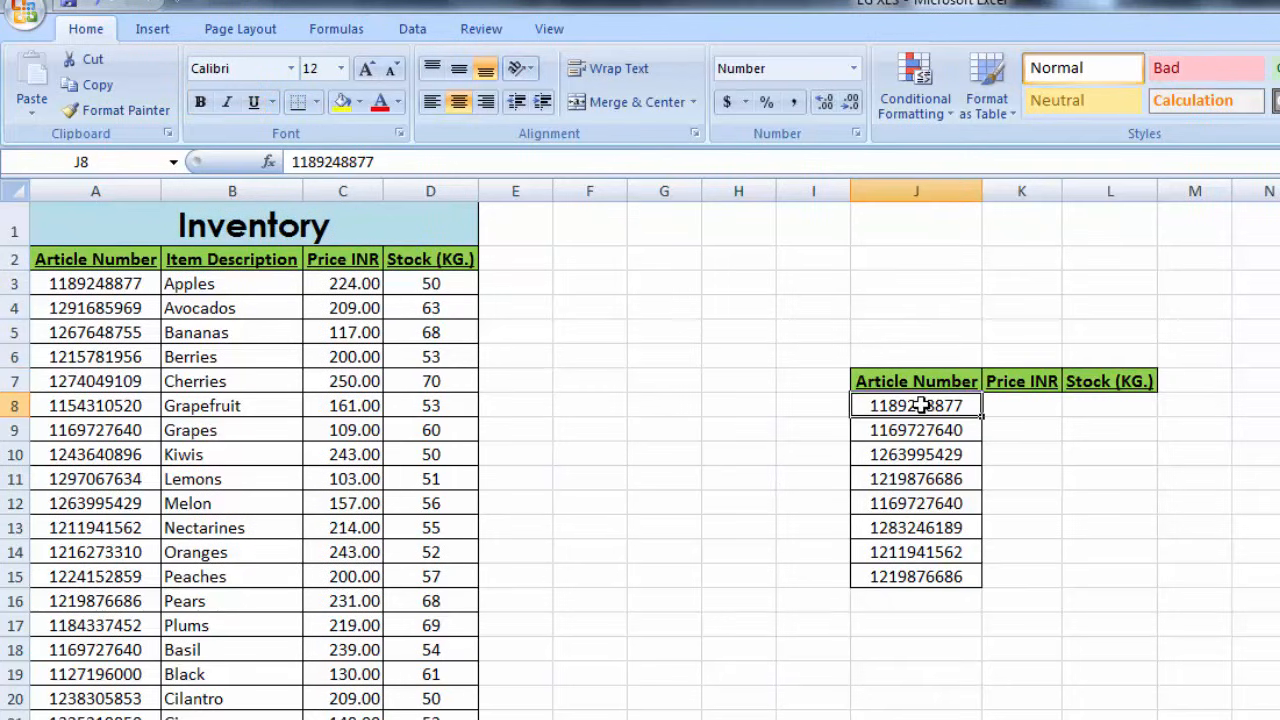
# Start a VLOOKUP formula in K8, the first Price INR cell, using the article number in J8 as the lookup value
pyautogui.click(1037, 400)
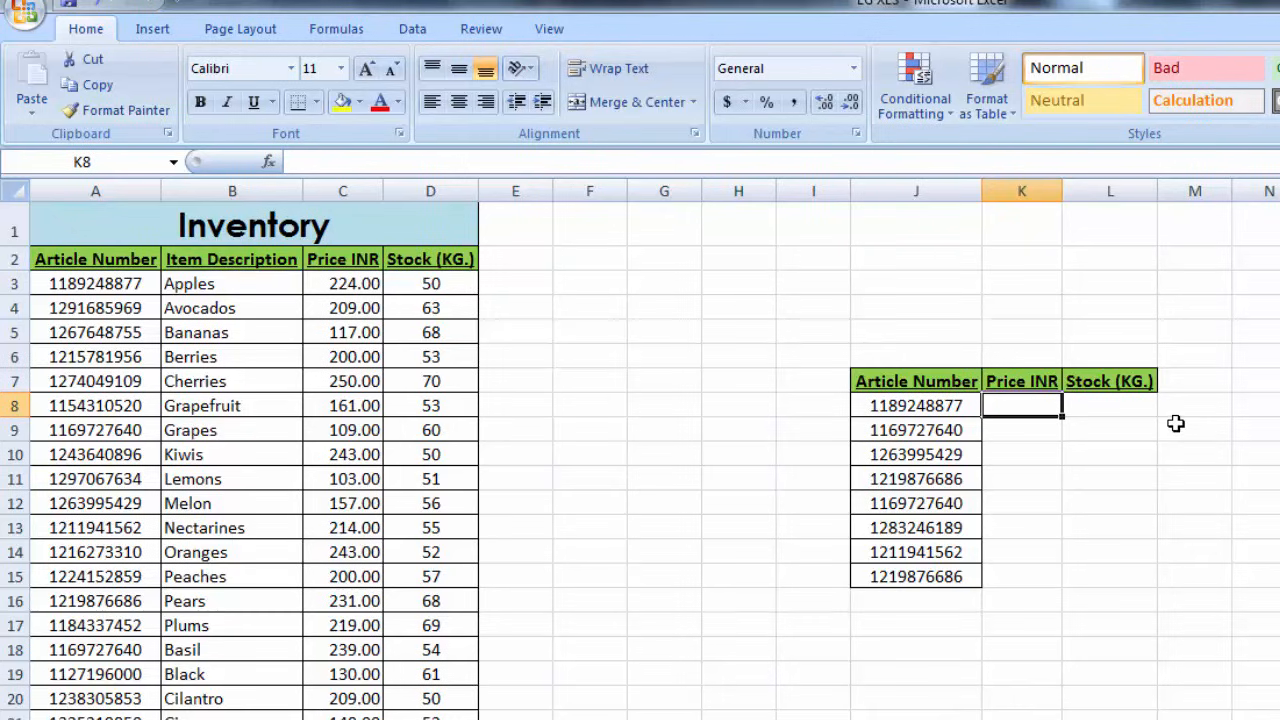
pyautogui.write('=')
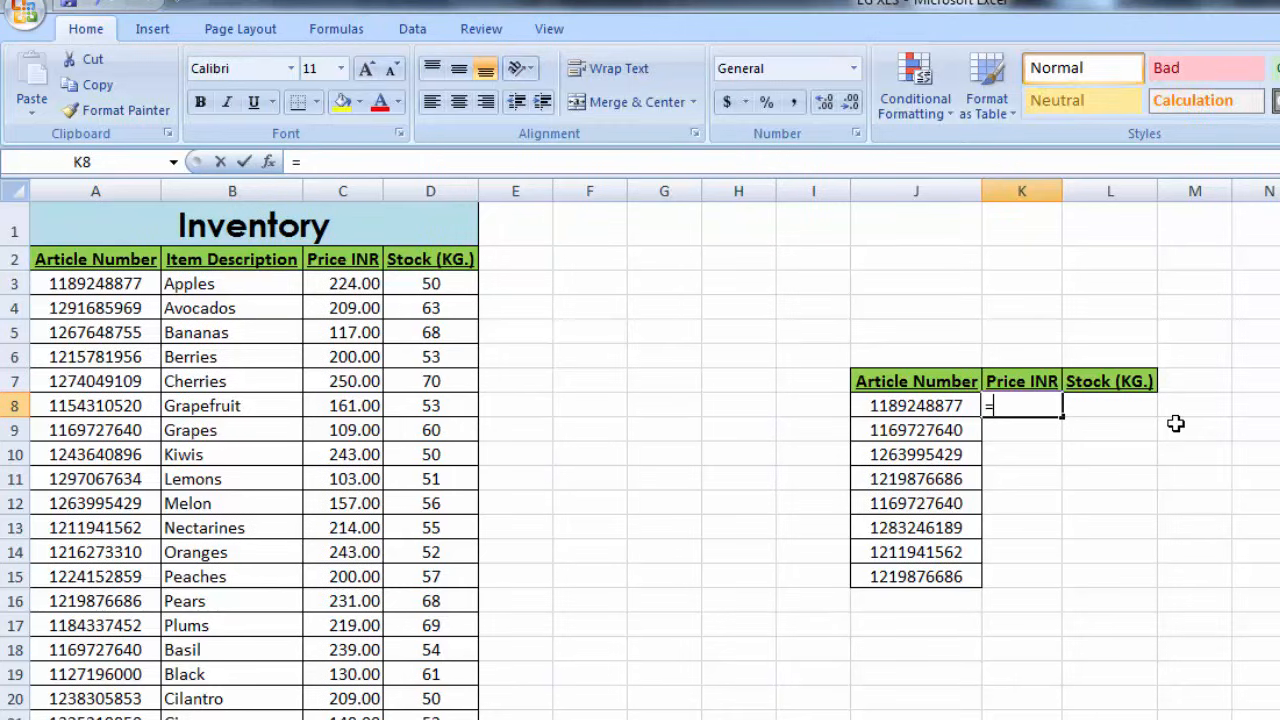
pyautogui.write('vl')
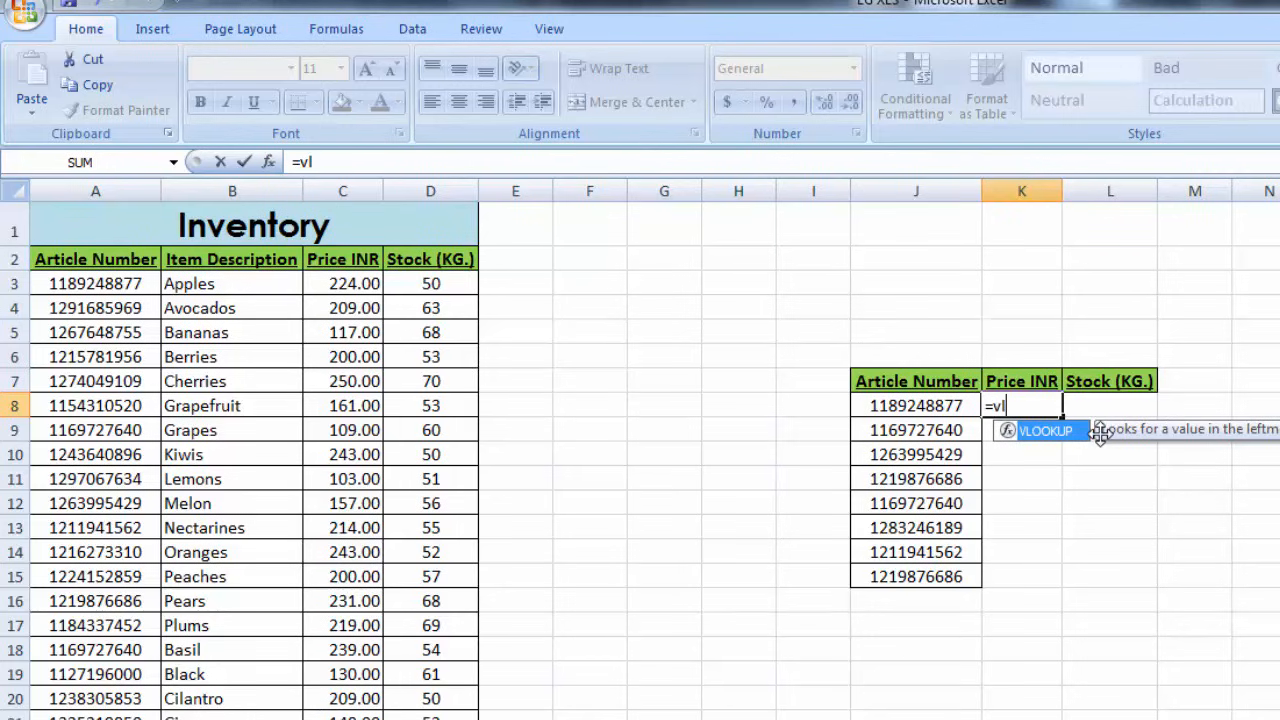
pyautogui.press('Tab')
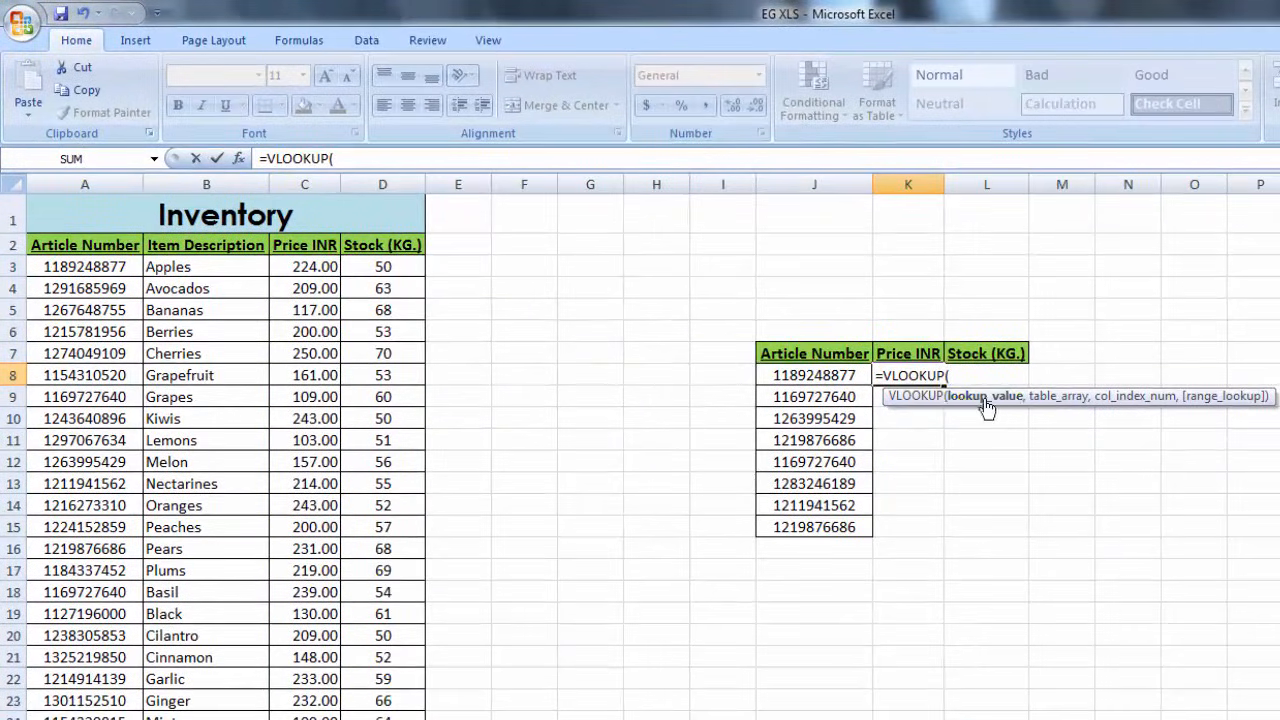
pyautogui.click(832, 375)
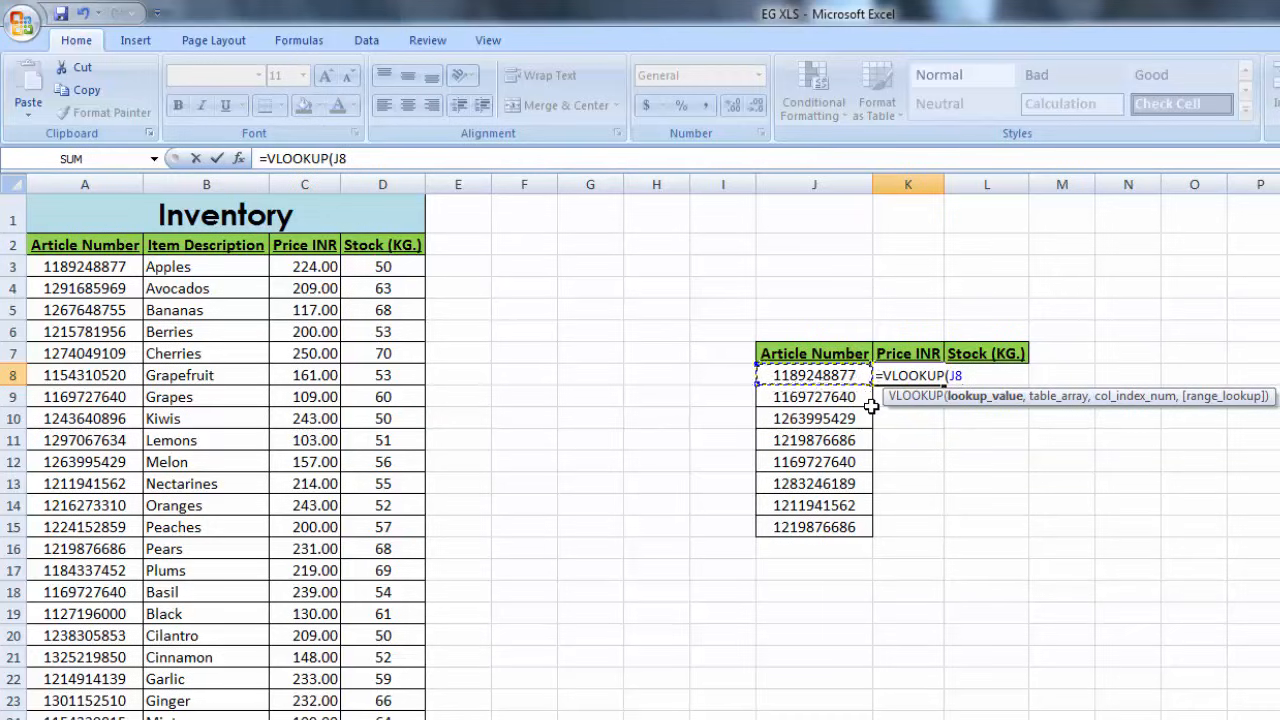
pyautogui.write(',')
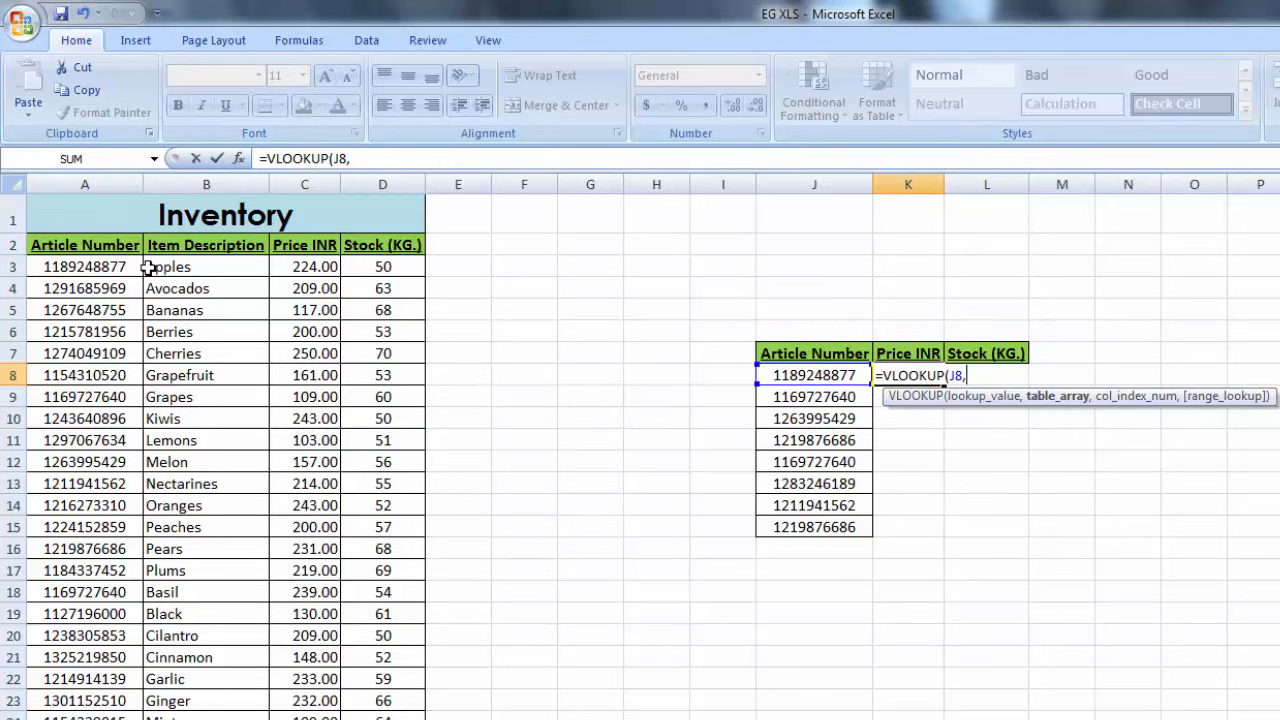
# Set the table array of the VLOOKUP to the inventory data range A3:D30
pyautogui.click(105, 266)
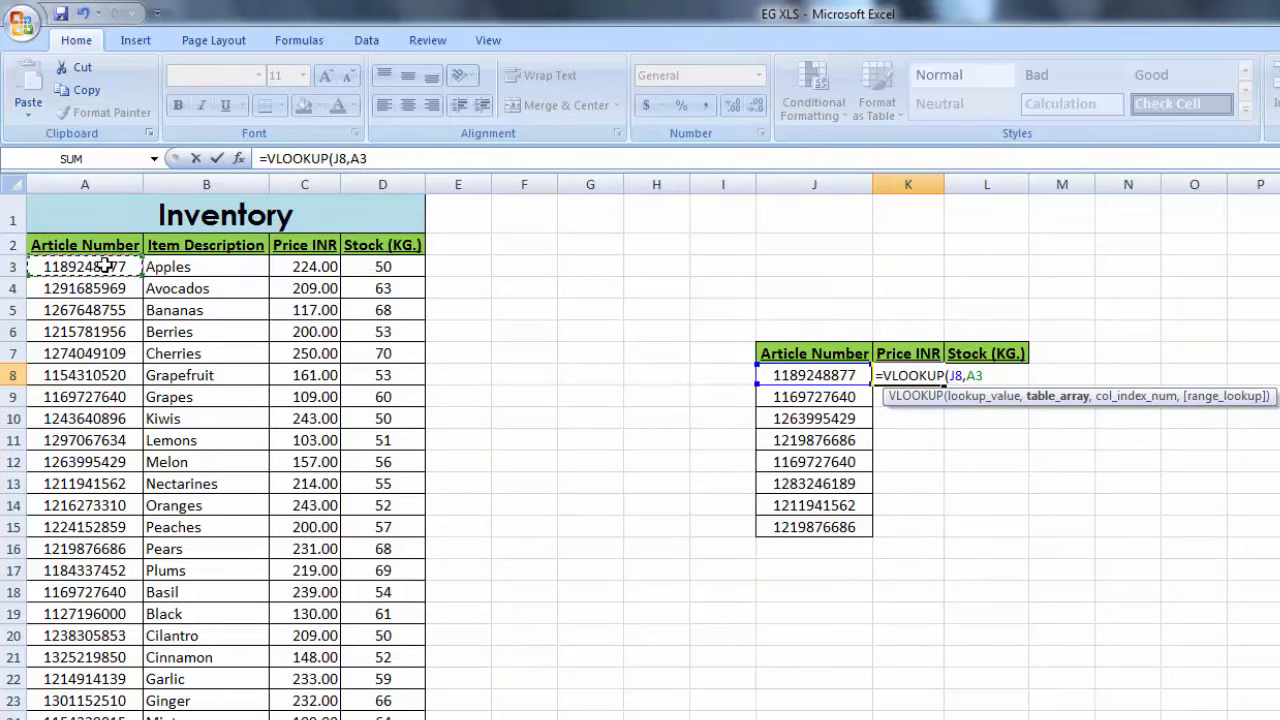
pyautogui.hotkey('shift', 'Right')
pyautogui.hotkey('shift', 'Right')
pyautogui.hotkey('shift', 'Right')
pyautogui.hotkey('ctrl', 'shift', 'Down')
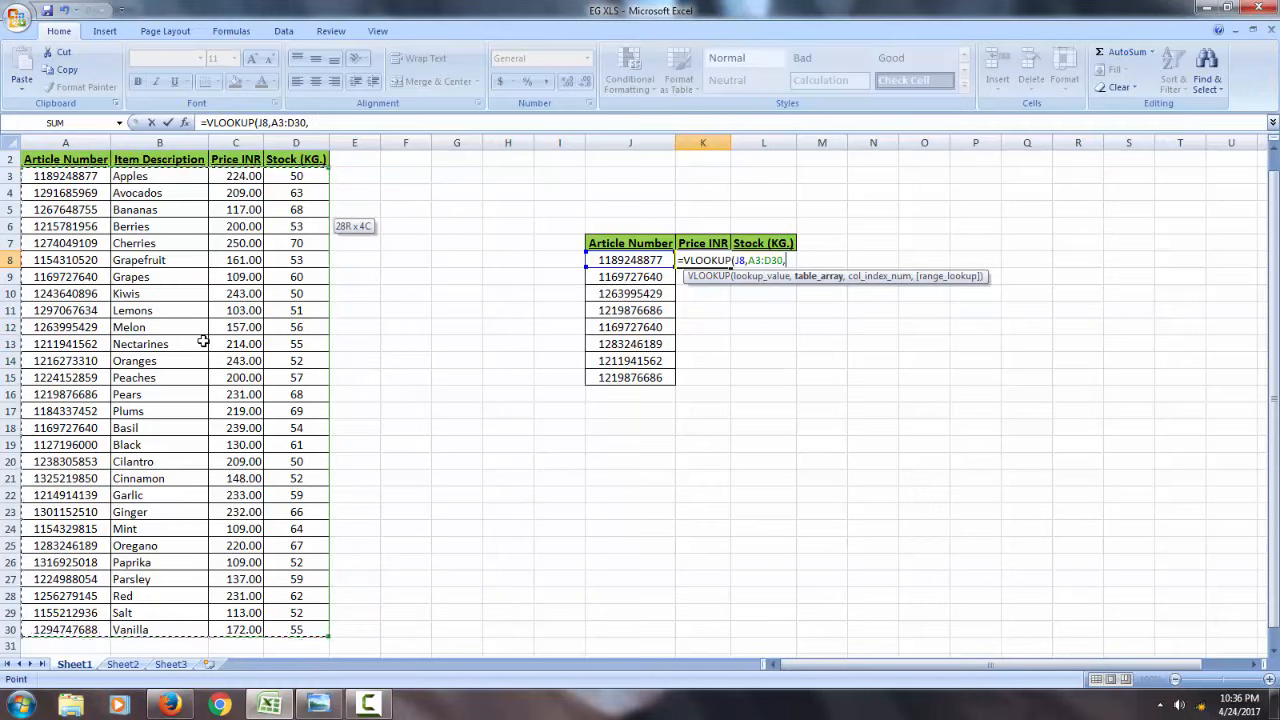
pyautogui.write(',')
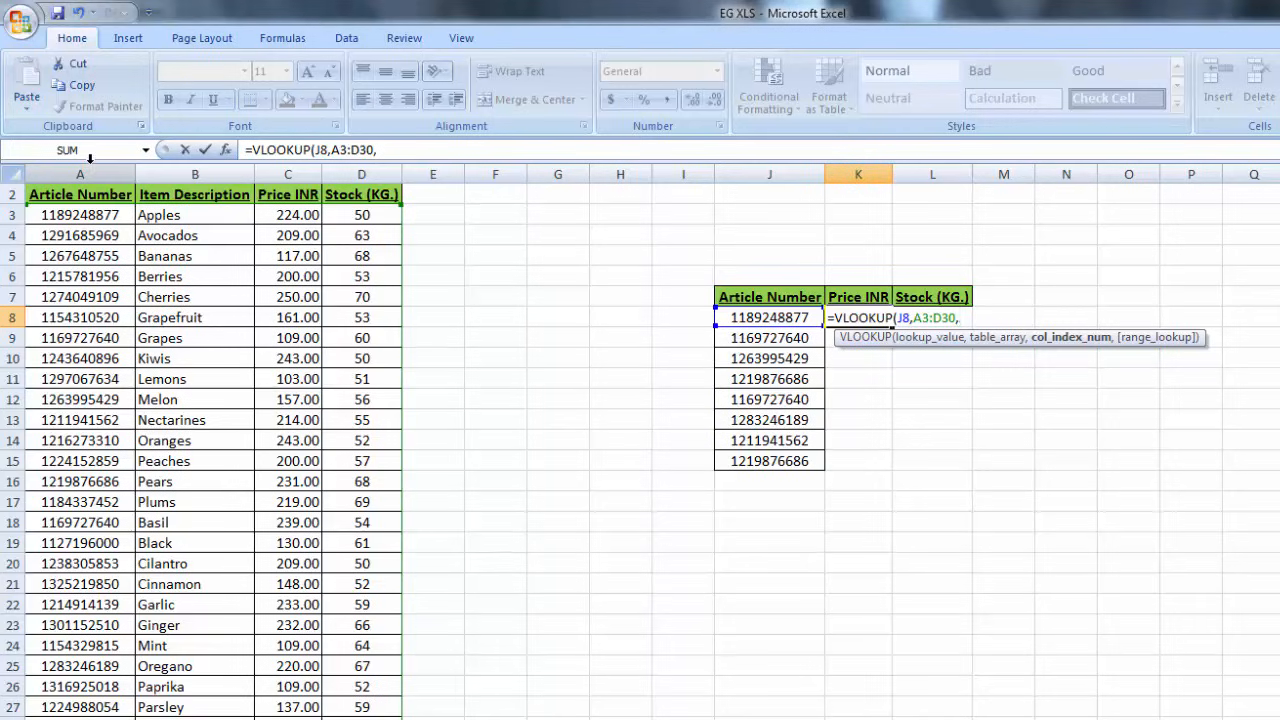
pyautogui.moveTo(90, 160); pyautogui.dragTo(361, 172)
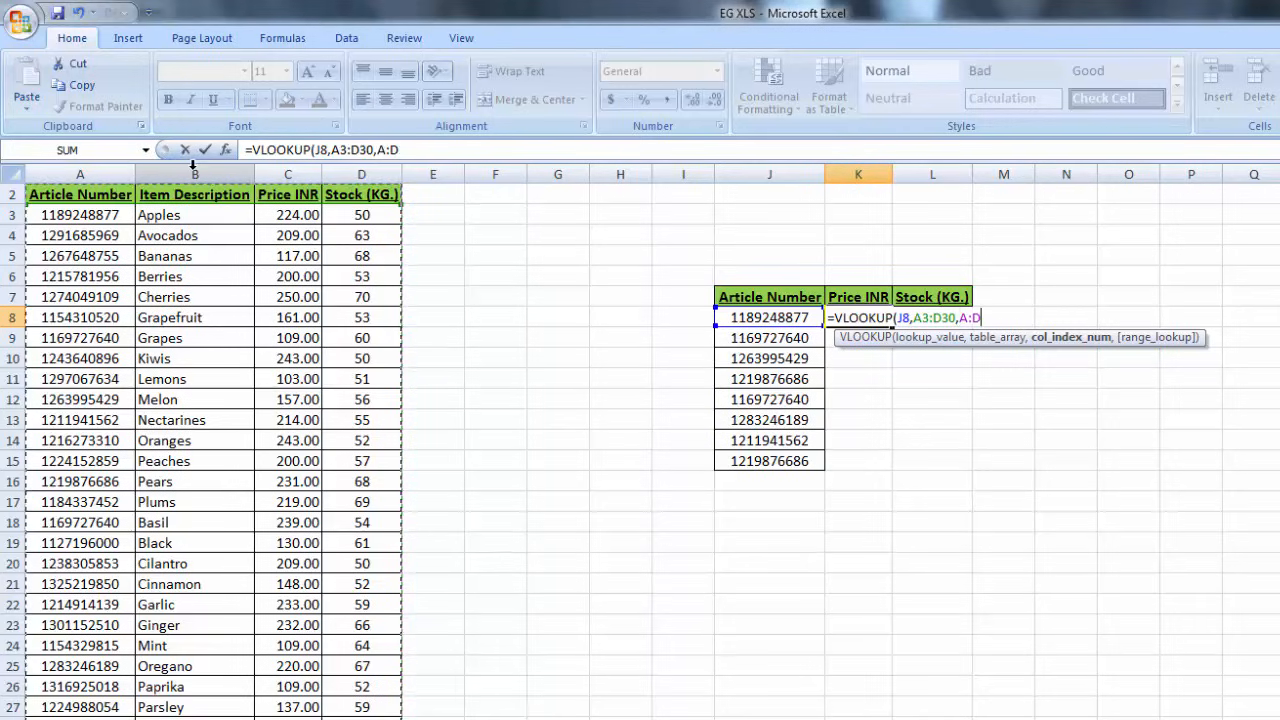
pyautogui.press('BackSpace')
pyautogui.press('BackSpace')
pyautogui.press('BackSpace')
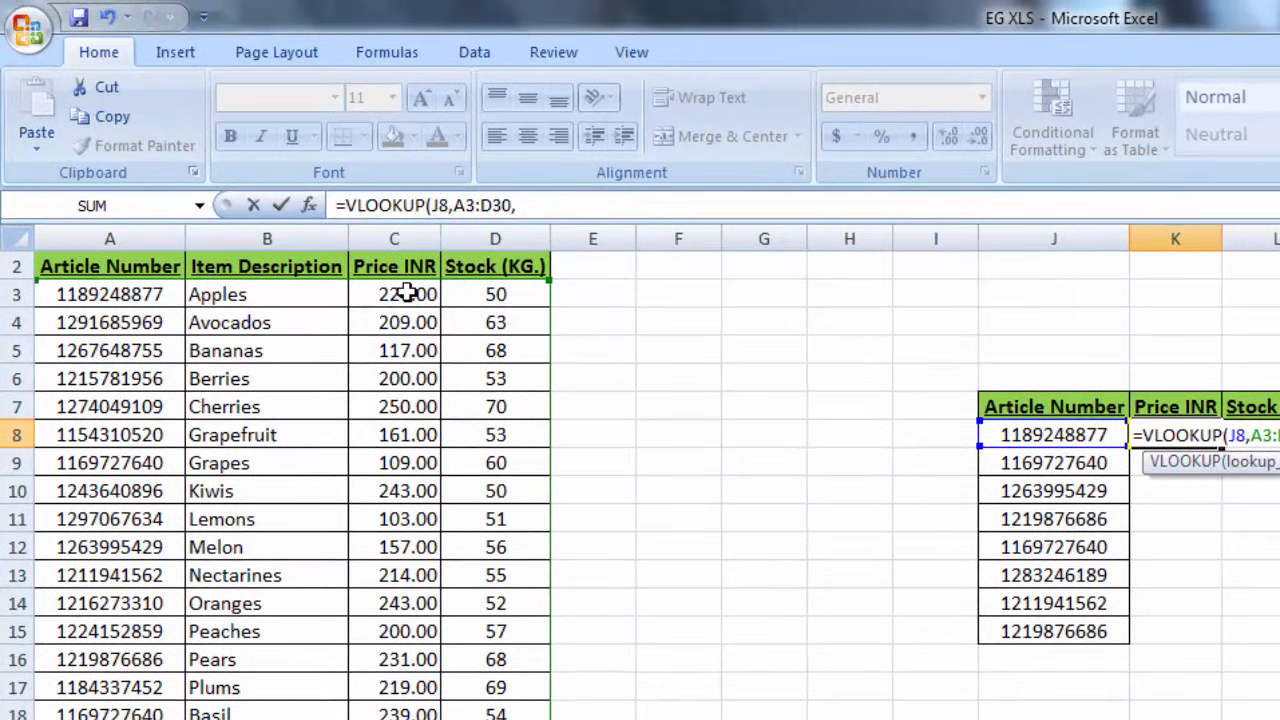
# Complete the K8 VLOOKUP with column index 3 for Price INR and 0 for an exact match
pyautogui.write('3')
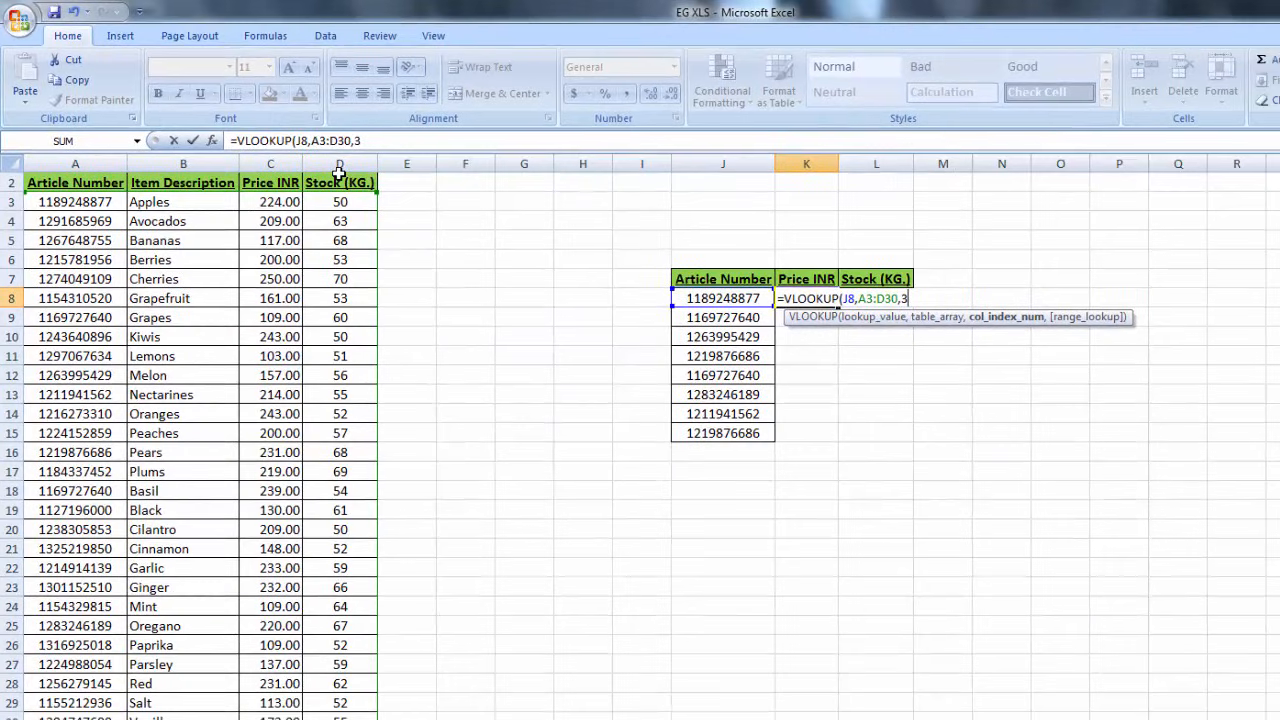
pyautogui.write(',')
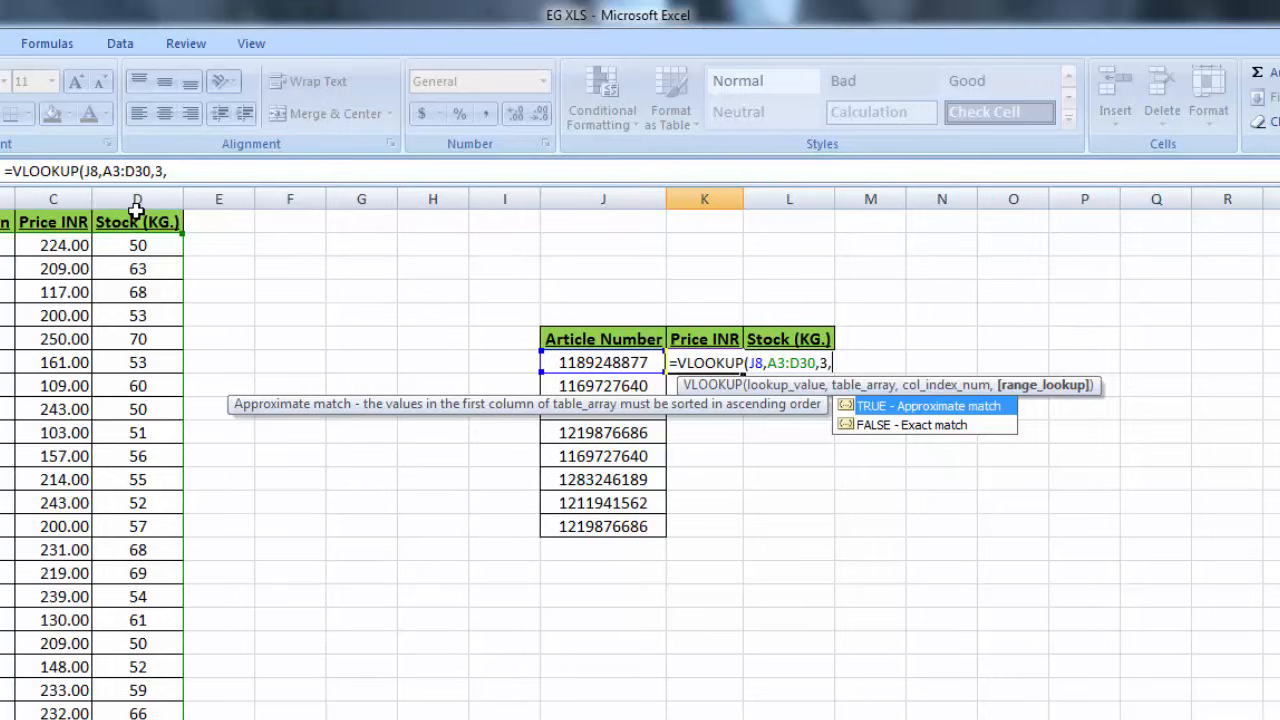
pyautogui.write('0)')
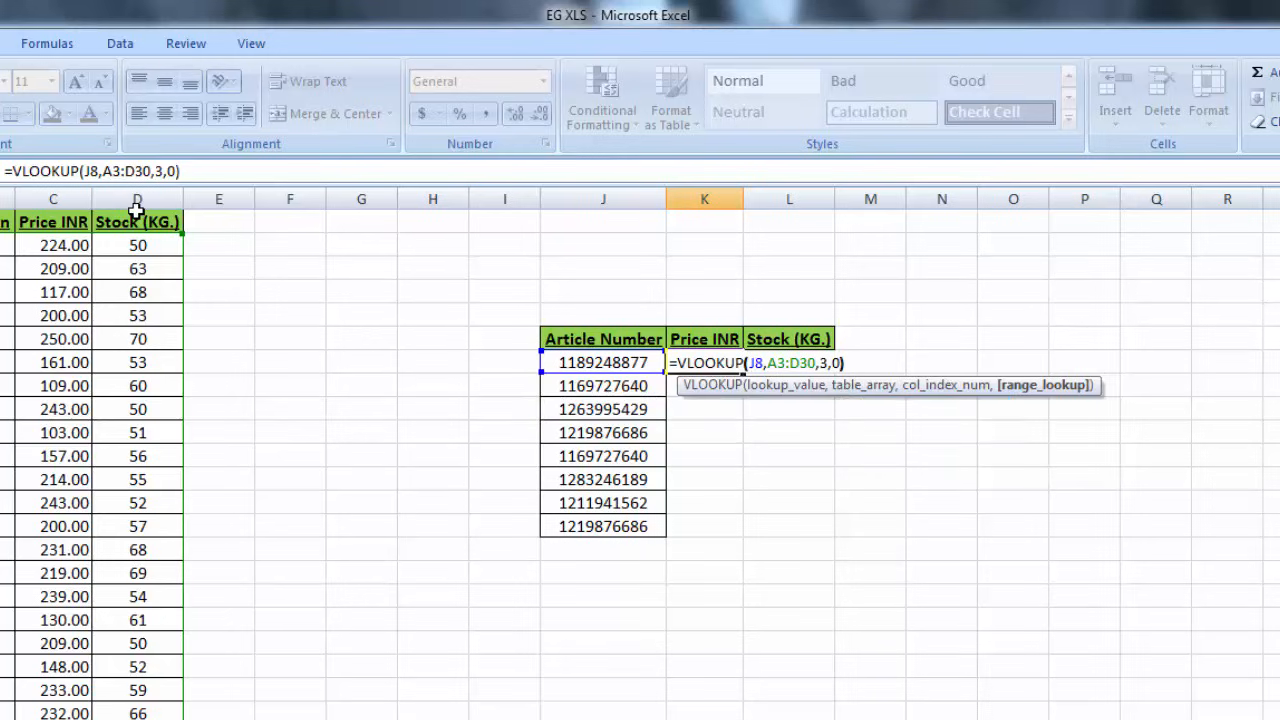
pyautogui.press('Return')
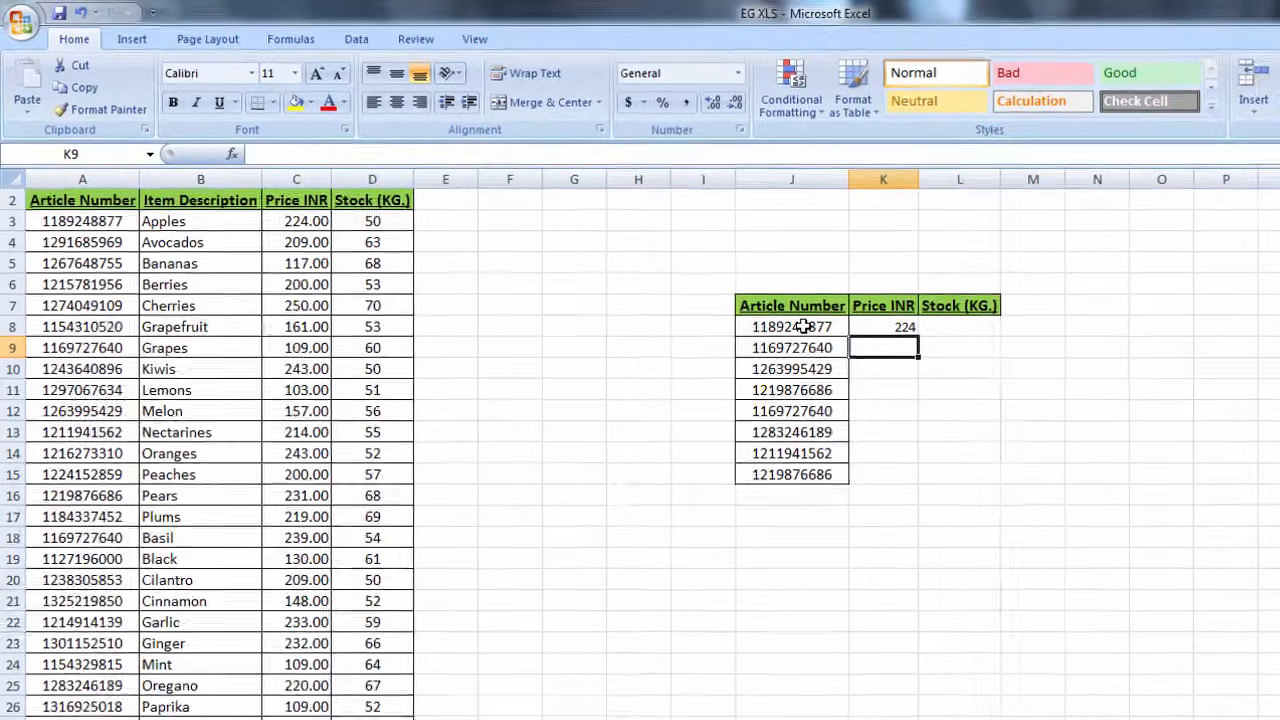
# Review the lookup value in J8, the inventory range A3:D30 and the column order up to Price INR
pyautogui.click(640, 258)
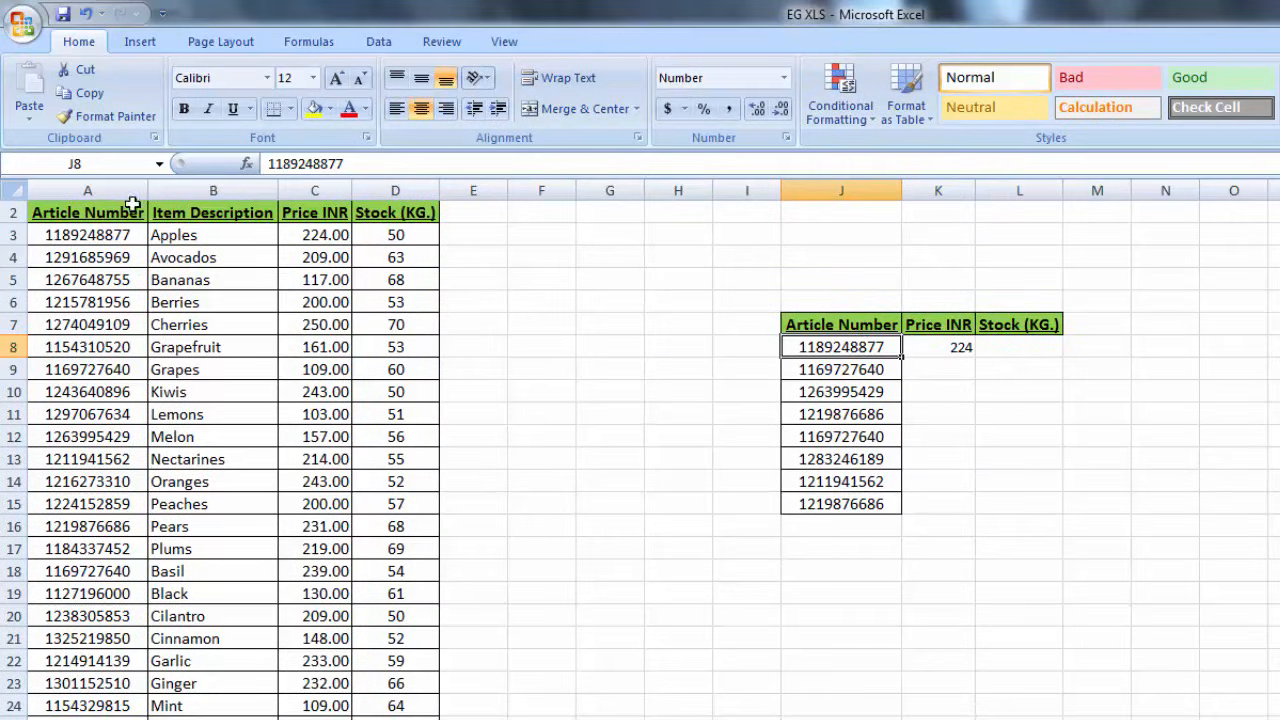
pyautogui.click(66, 234)
pyautogui.hotkey('ctrl', 'shift', 'Right')
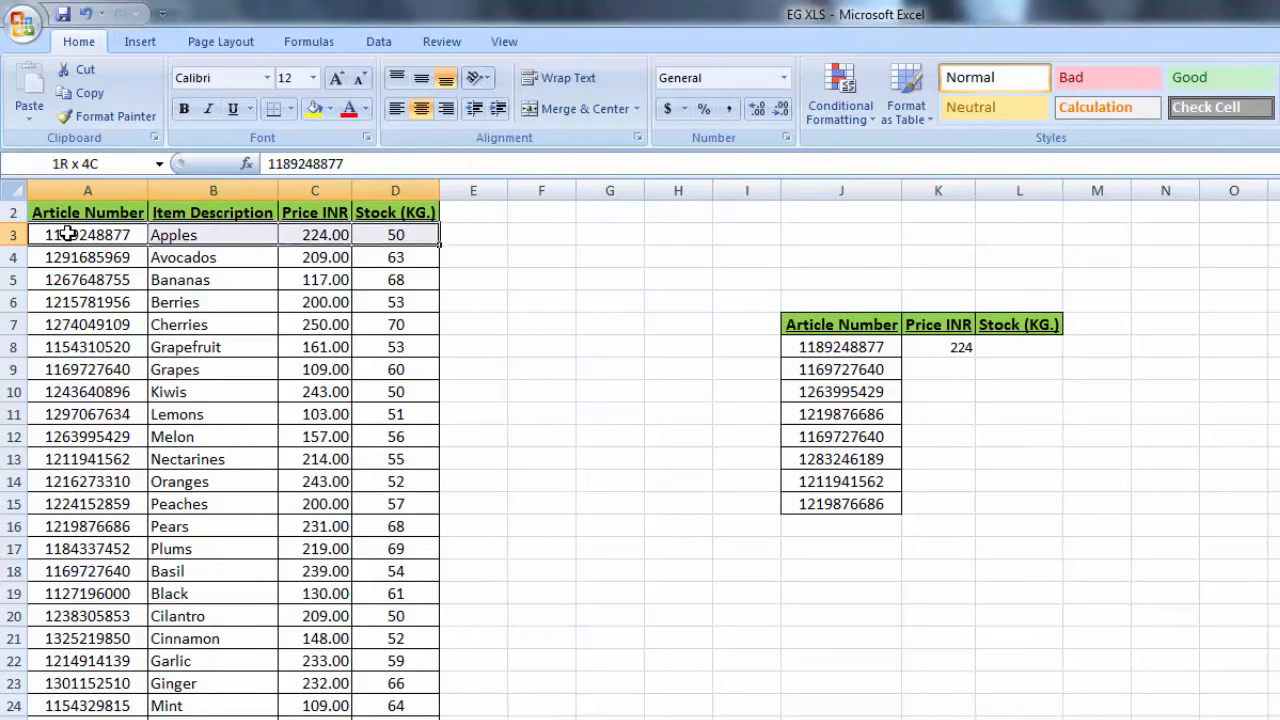
pyautogui.hotkey('ctrl', 'shift', 'Down')
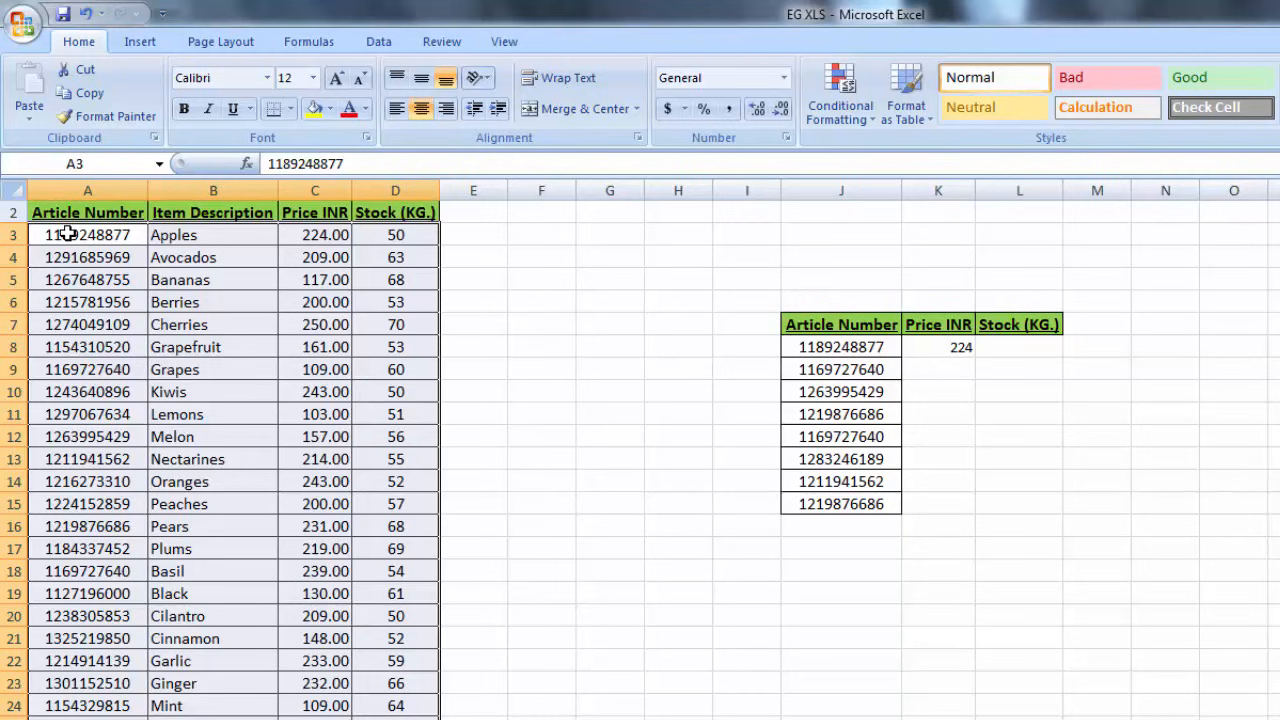
pyautogui.click(90, 190)
pyautogui.click(212, 190)
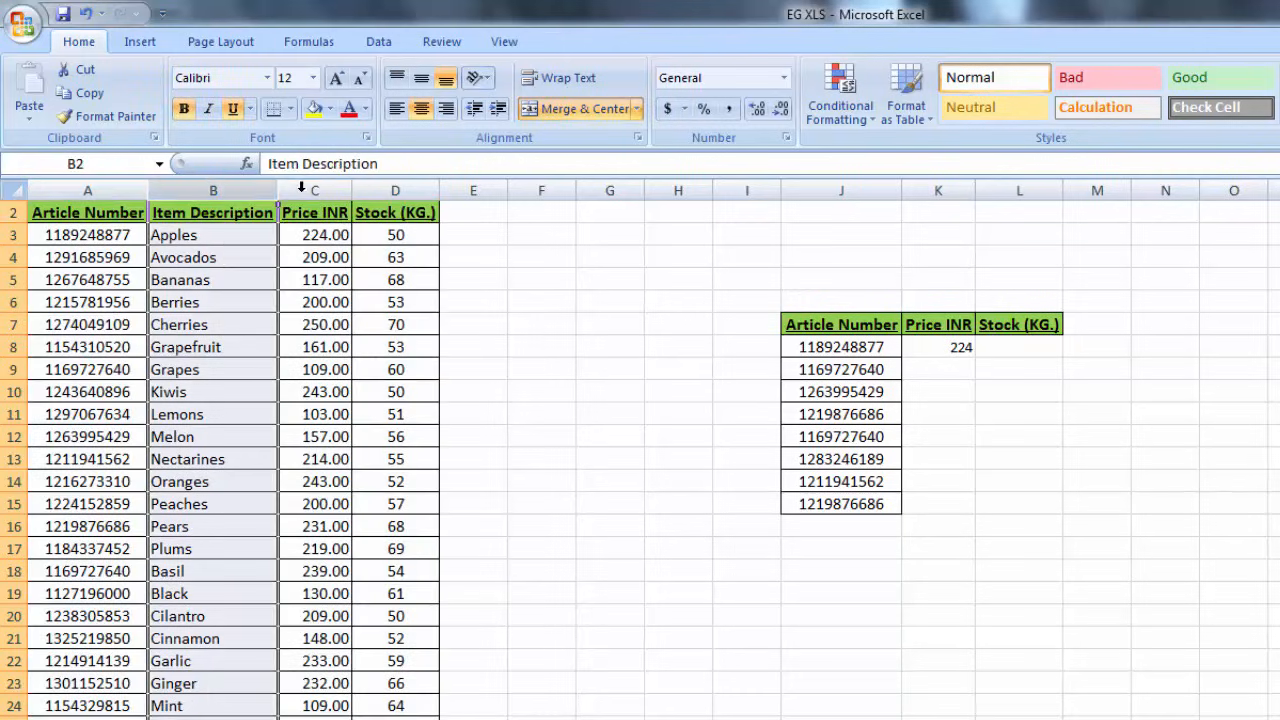
pyautogui.click(318, 189)
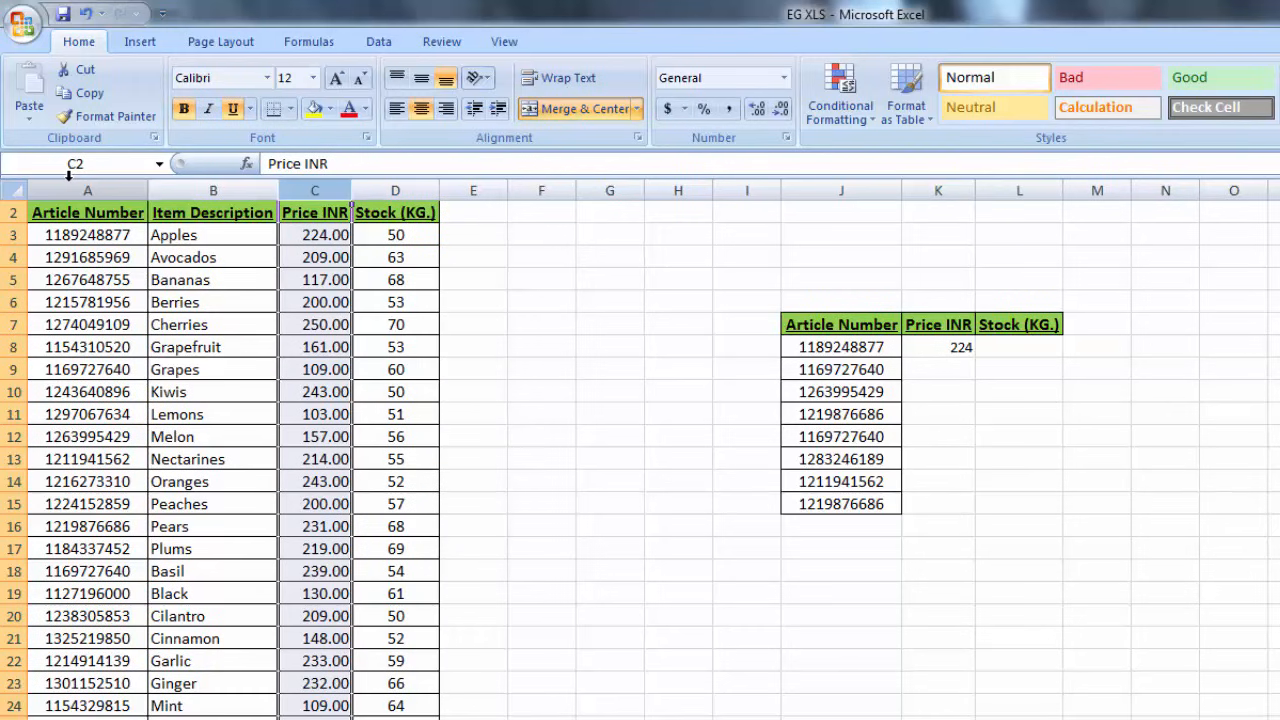
pyautogui.moveTo(52, 232); pyautogui.dragTo(345, 719)
pyautogui.click(395, 719)
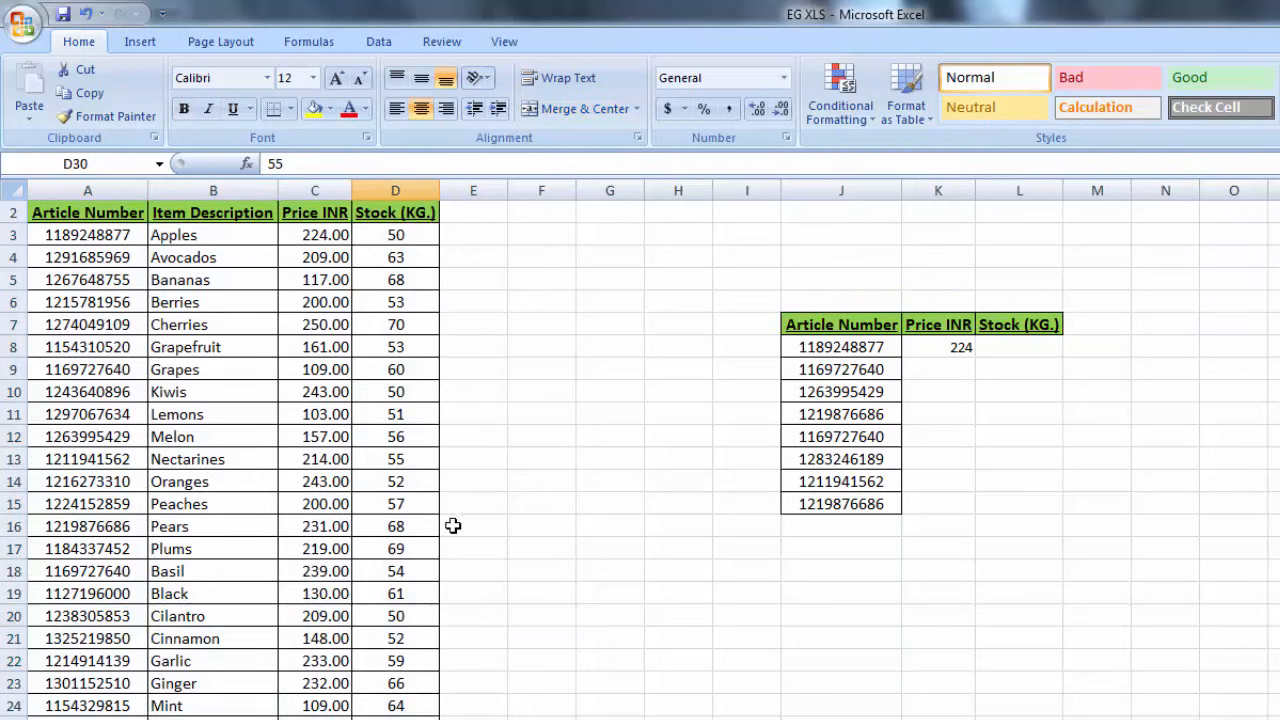
# Review the inventory column order from Article Number to Price INR against the VLOOKUP formula in K8
pyautogui.click(126, 237)
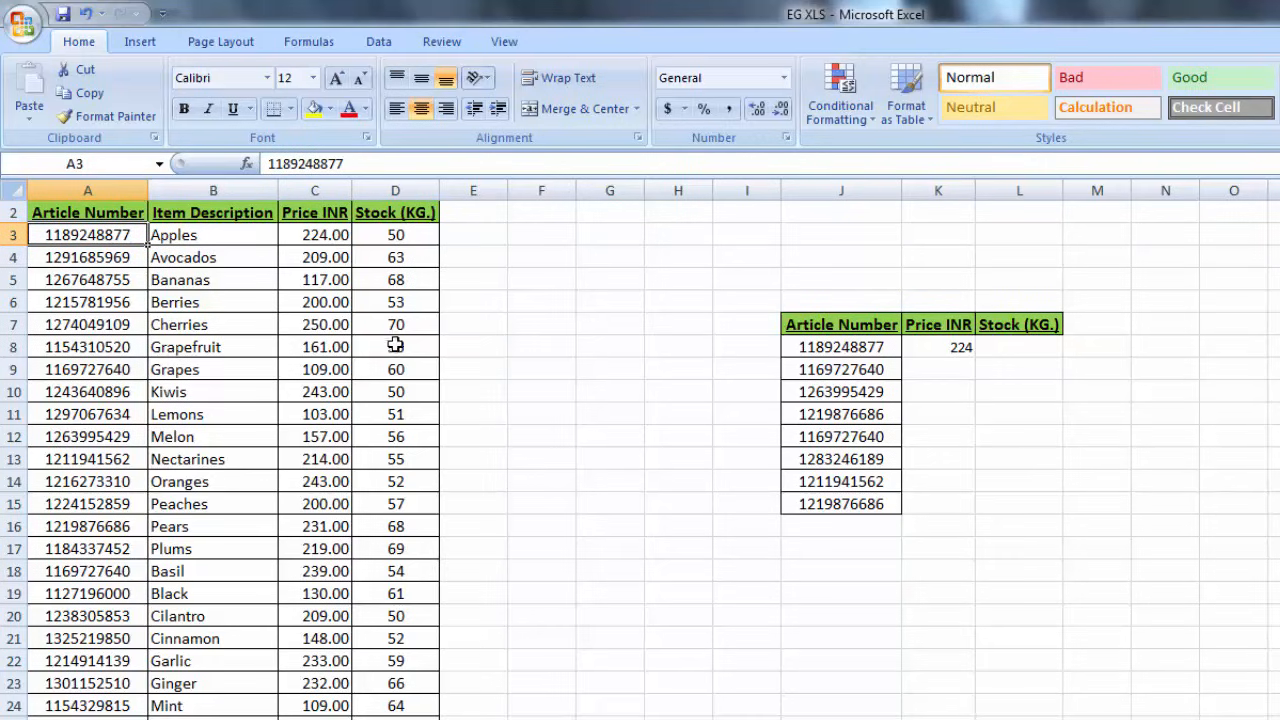
pyautogui.click(92, 184)
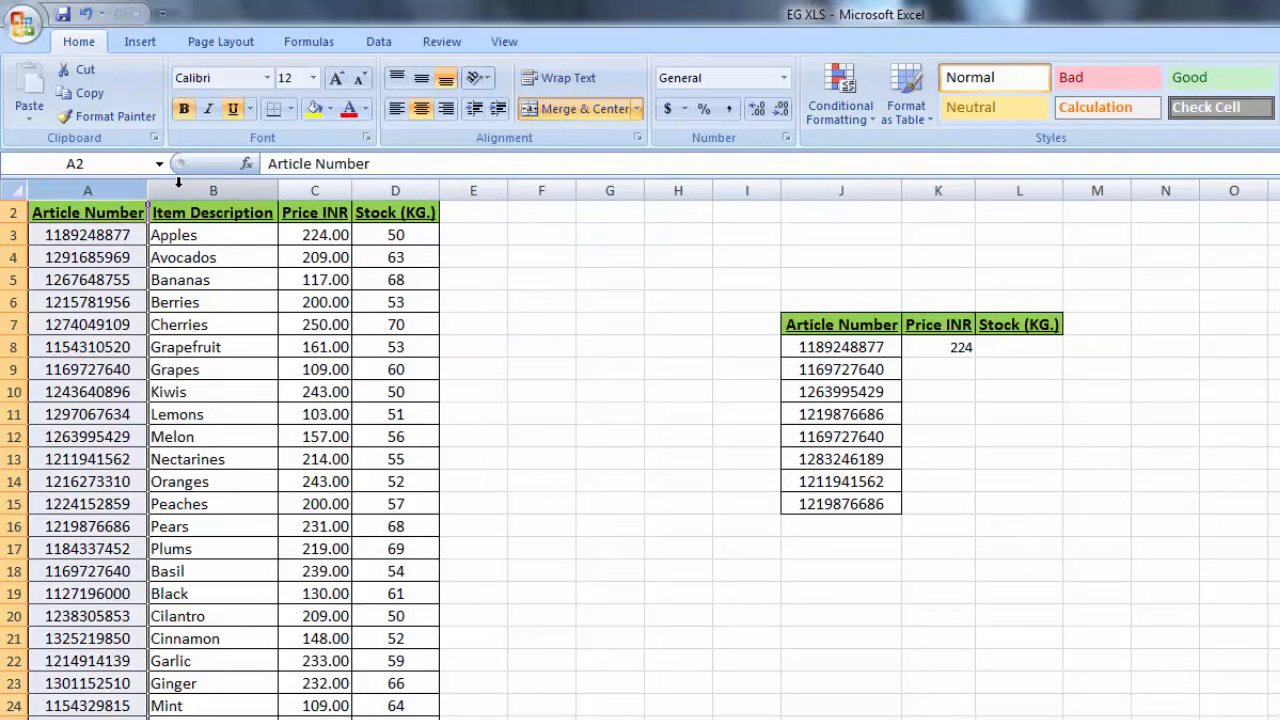
pyautogui.click(212, 184)
pyautogui.click(321, 182)
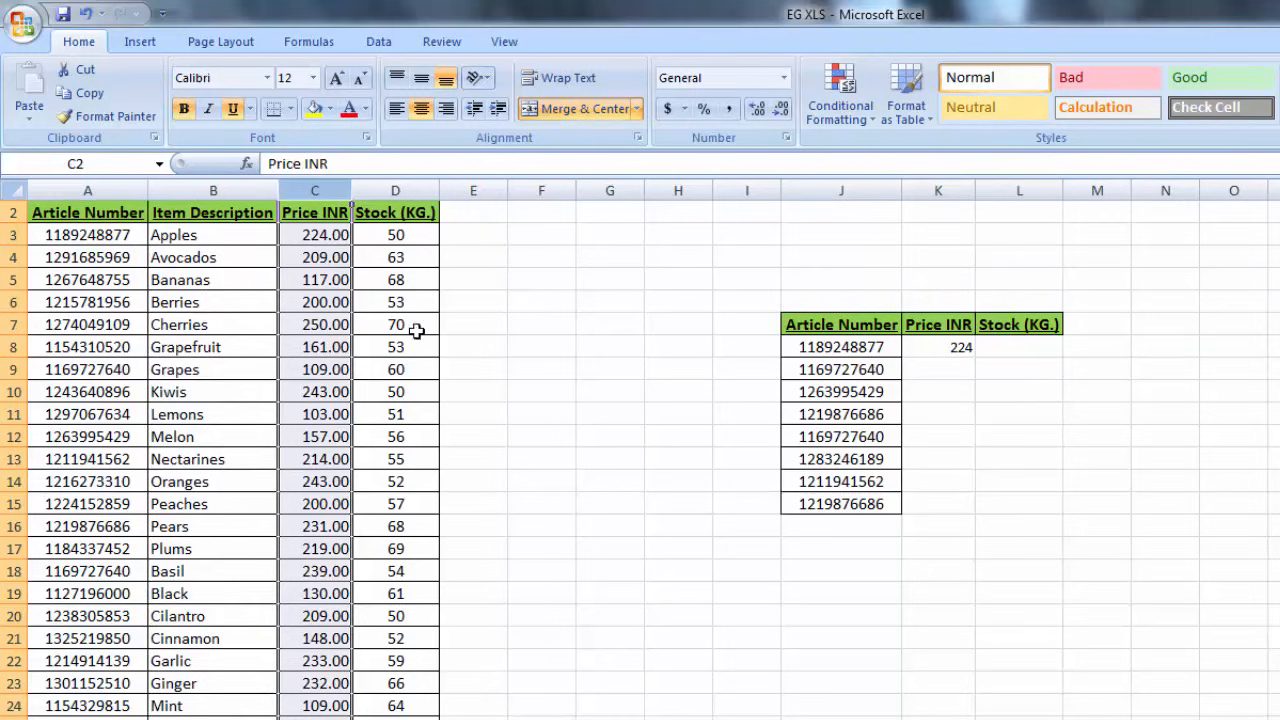
pyautogui.click(958, 347)
pyautogui.doubleClick(958, 347)
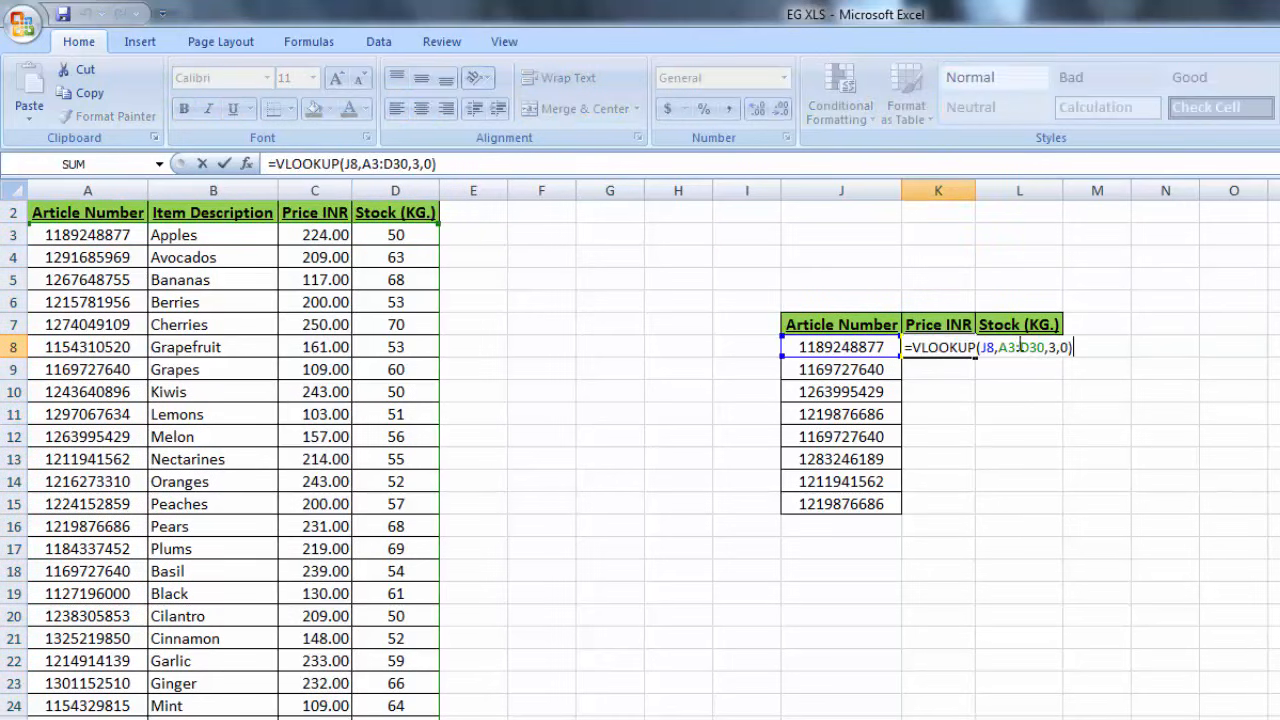
pyautogui.hotkey('ctrl', 'Return')
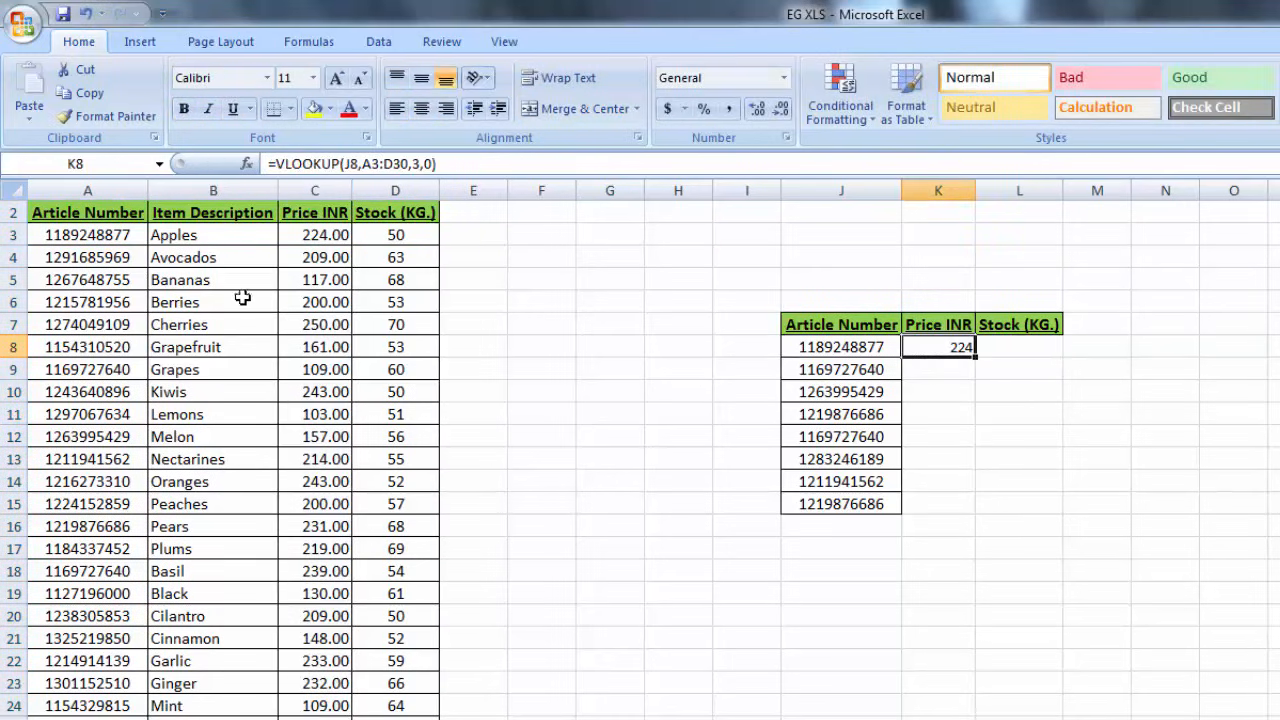
pyautogui.click(101, 187)
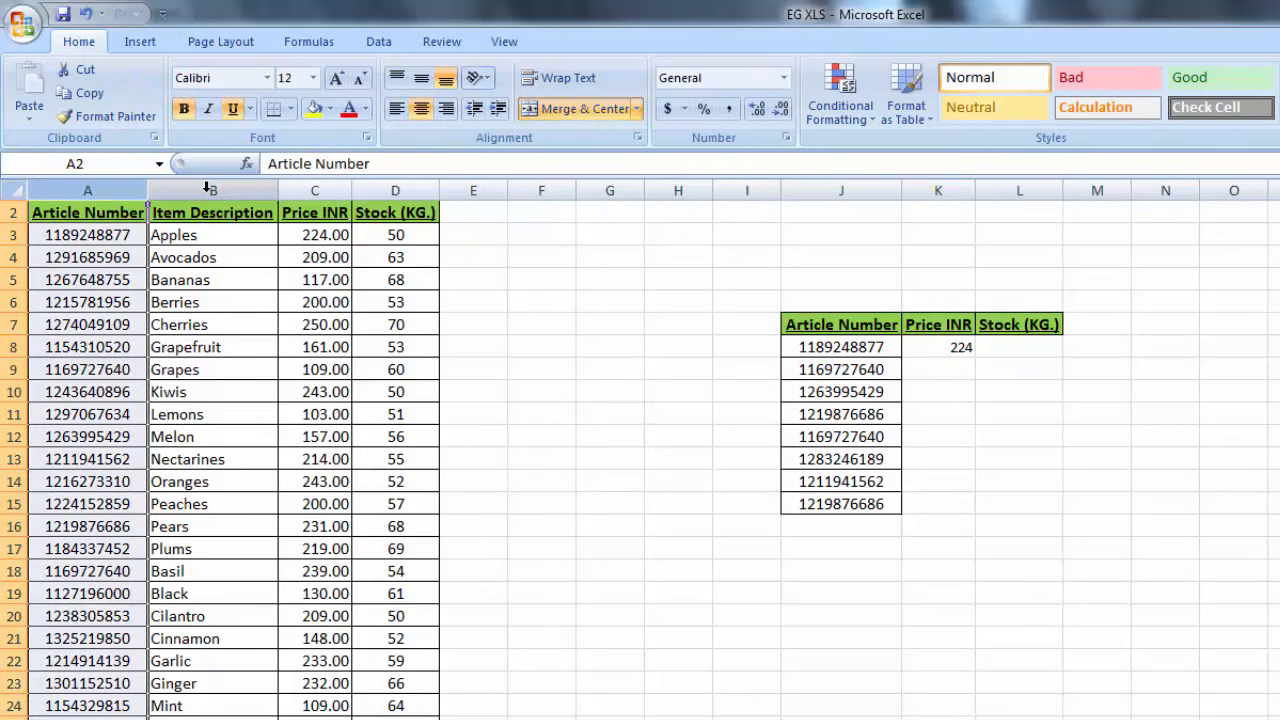
pyautogui.click(204, 187)
pyautogui.click(140, 186)
pyautogui.click(210, 187)
pyautogui.click(332, 190)
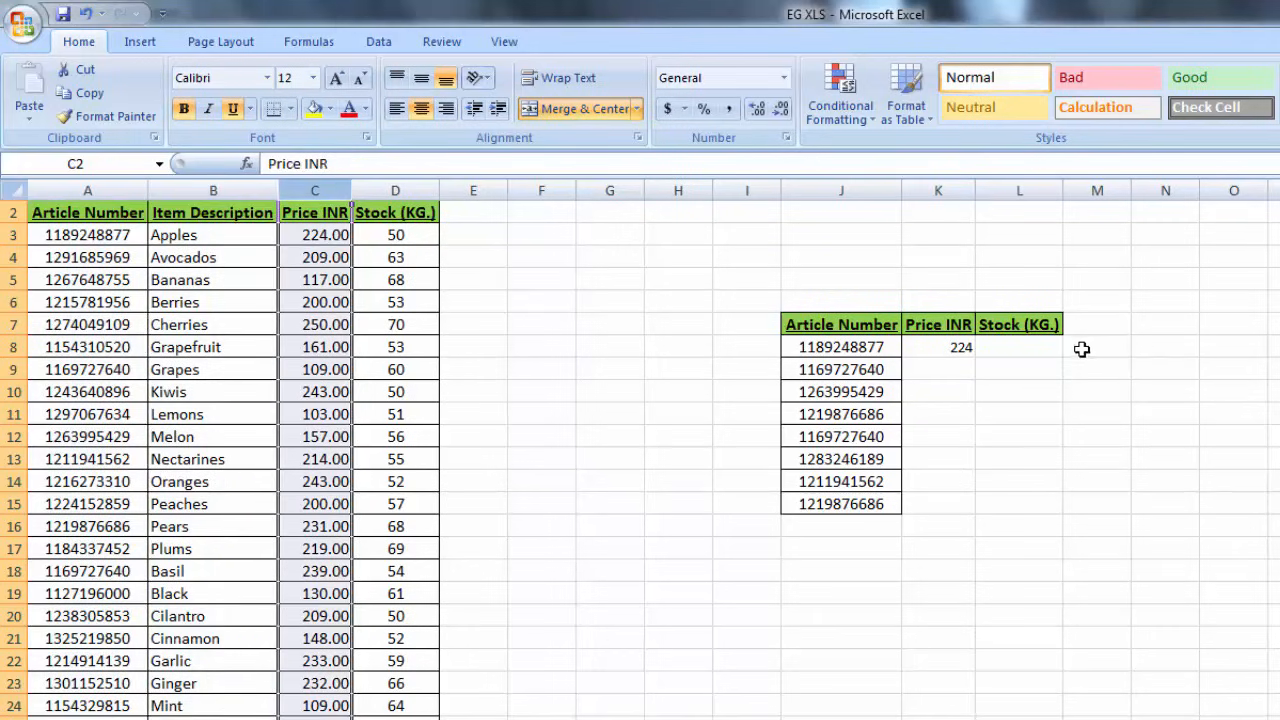
# Compare the K8 lookup result with the article number in A3 and the price in C3
pyautogui.click(920, 346)
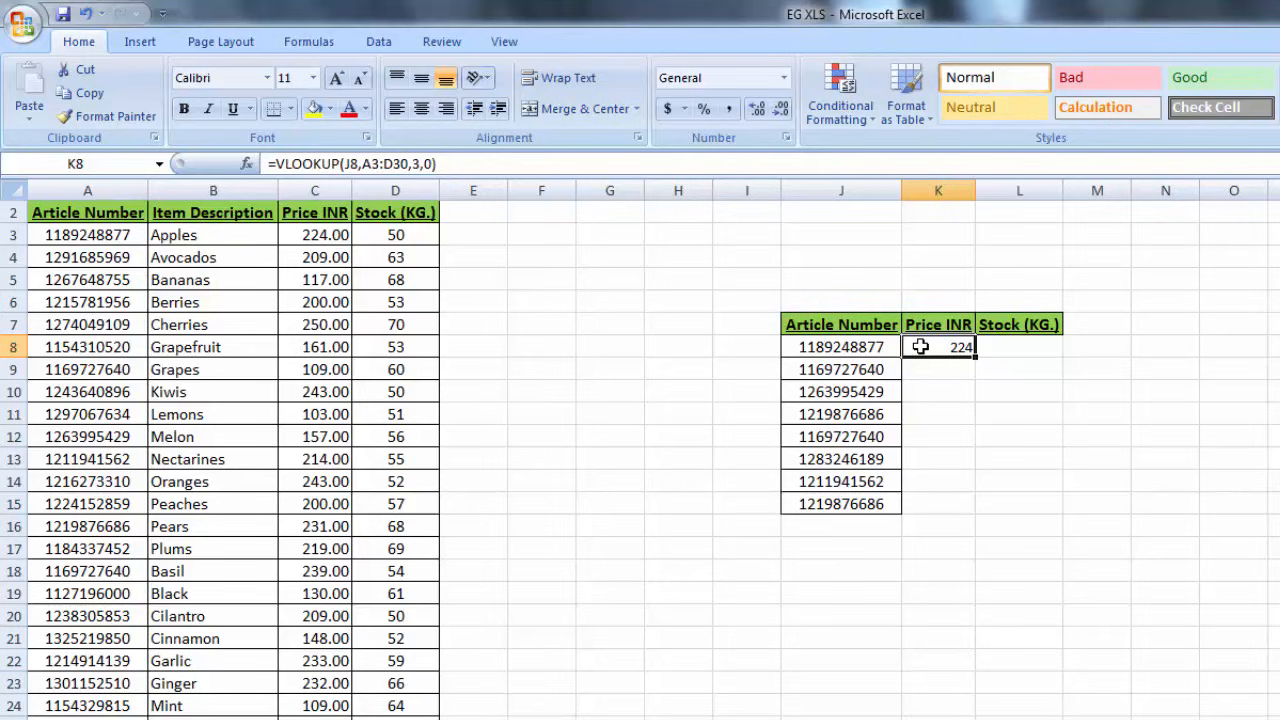
pyautogui.click(92, 235)
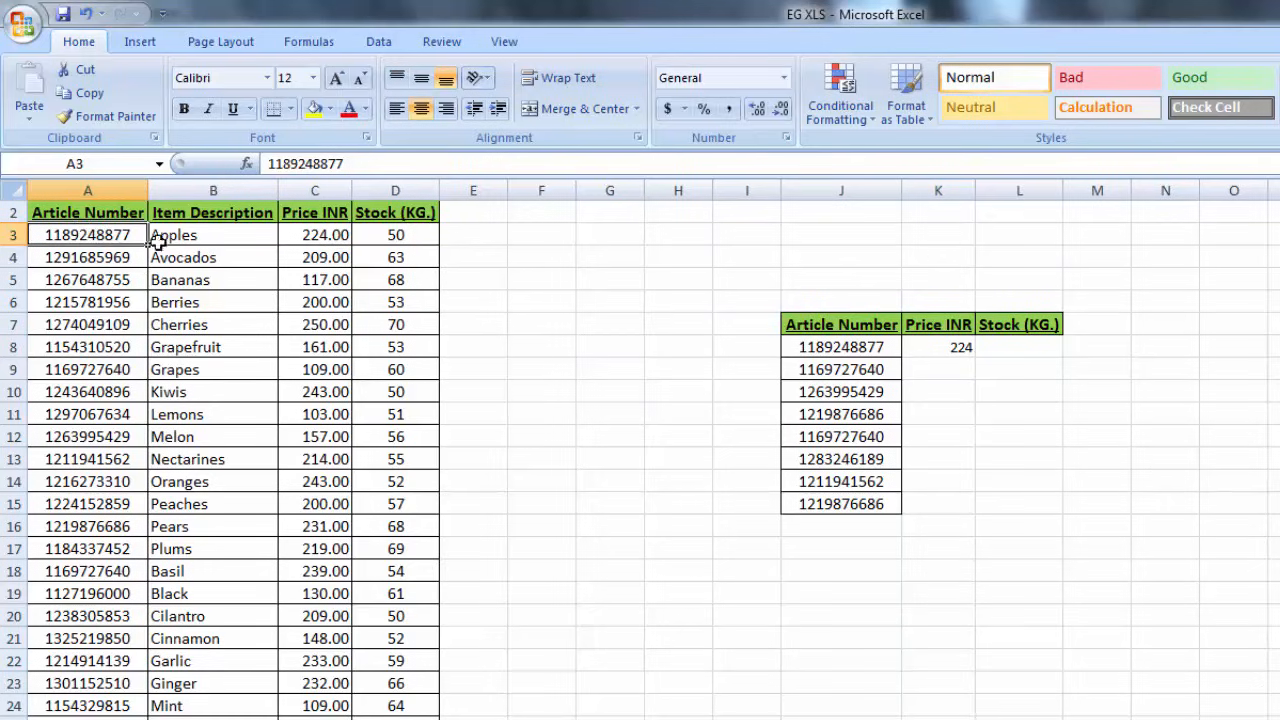
pyautogui.click(312, 234)
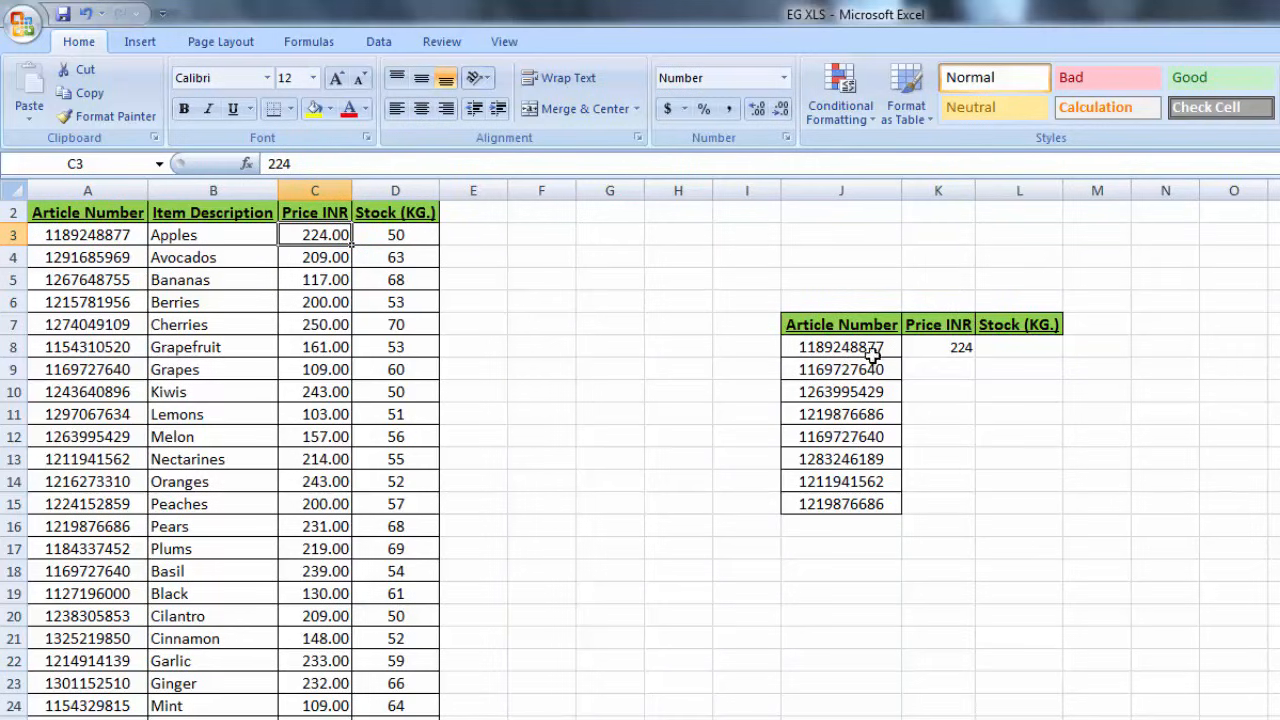
# Copy the VLOOKUP formula from K8 to the remaining Price INR cells K9:K15
pyautogui.click(966, 344)
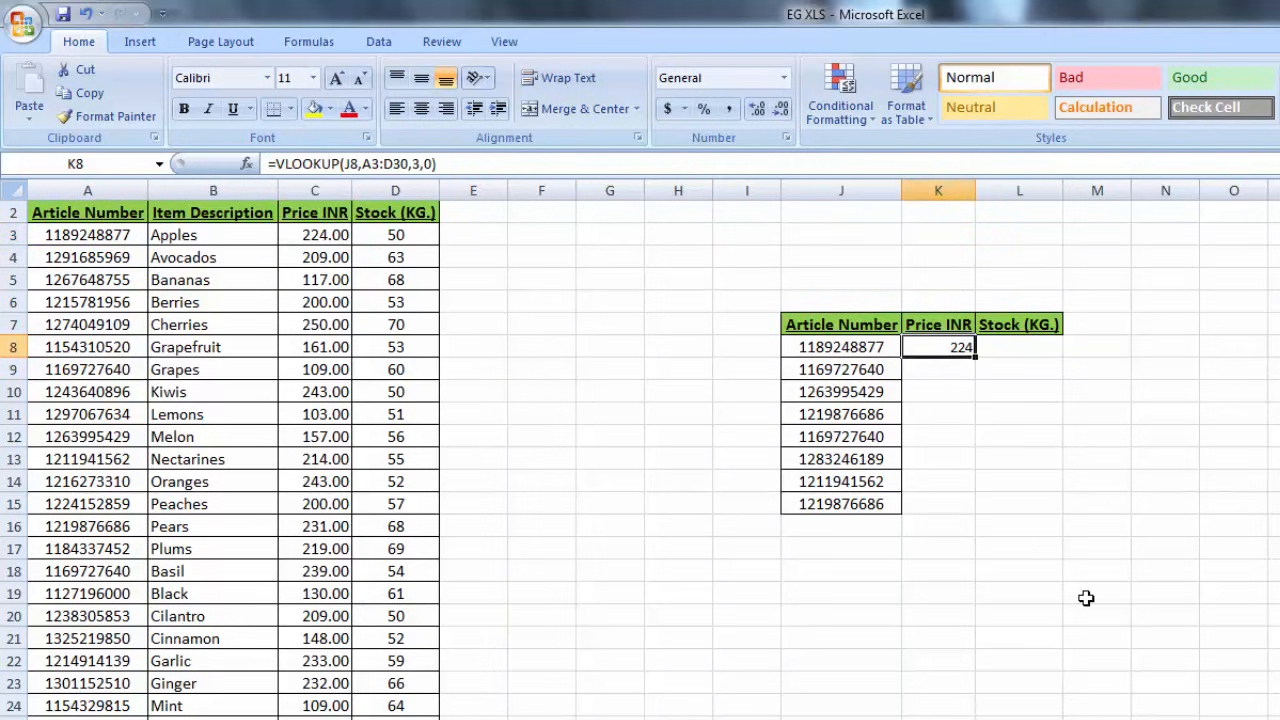
pyautogui.hotkey('ctrl', 'c')
pyautogui.press('Down')
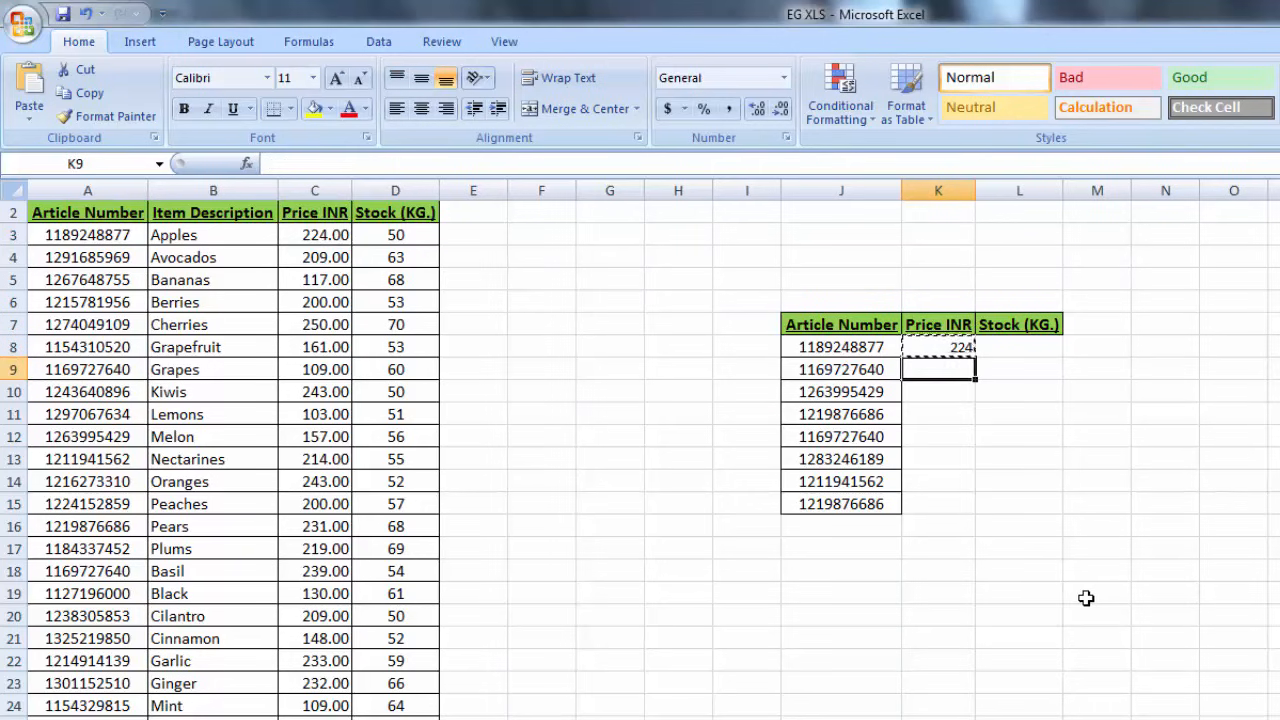
pyautogui.hotkey('shift', 'Down')
pyautogui.hotkey('shift', 'Down')
pyautogui.hotkey('shift', 'Down')
pyautogui.hotkey('shift', 'Down')
pyautogui.hotkey('shift', 'Down')
pyautogui.hotkey('shift', 'Down')
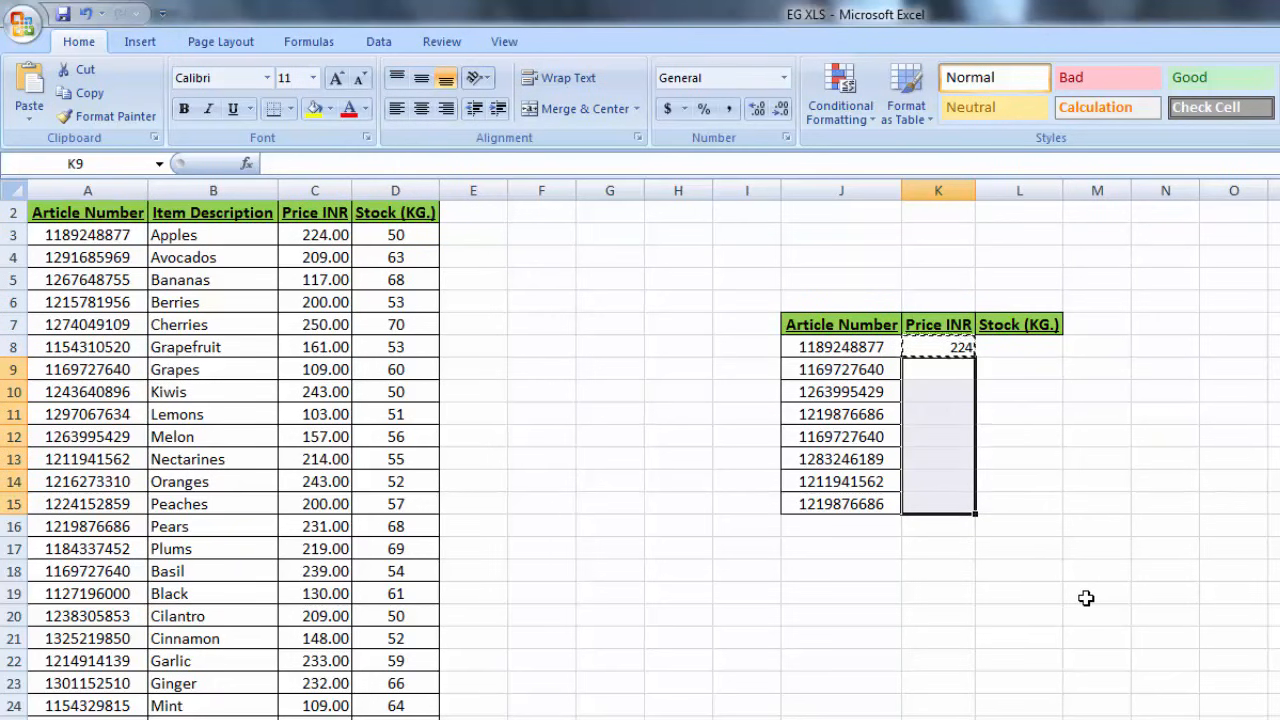
pyautogui.hotkey('ctrl', 'v')
pyautogui.press('Escape')
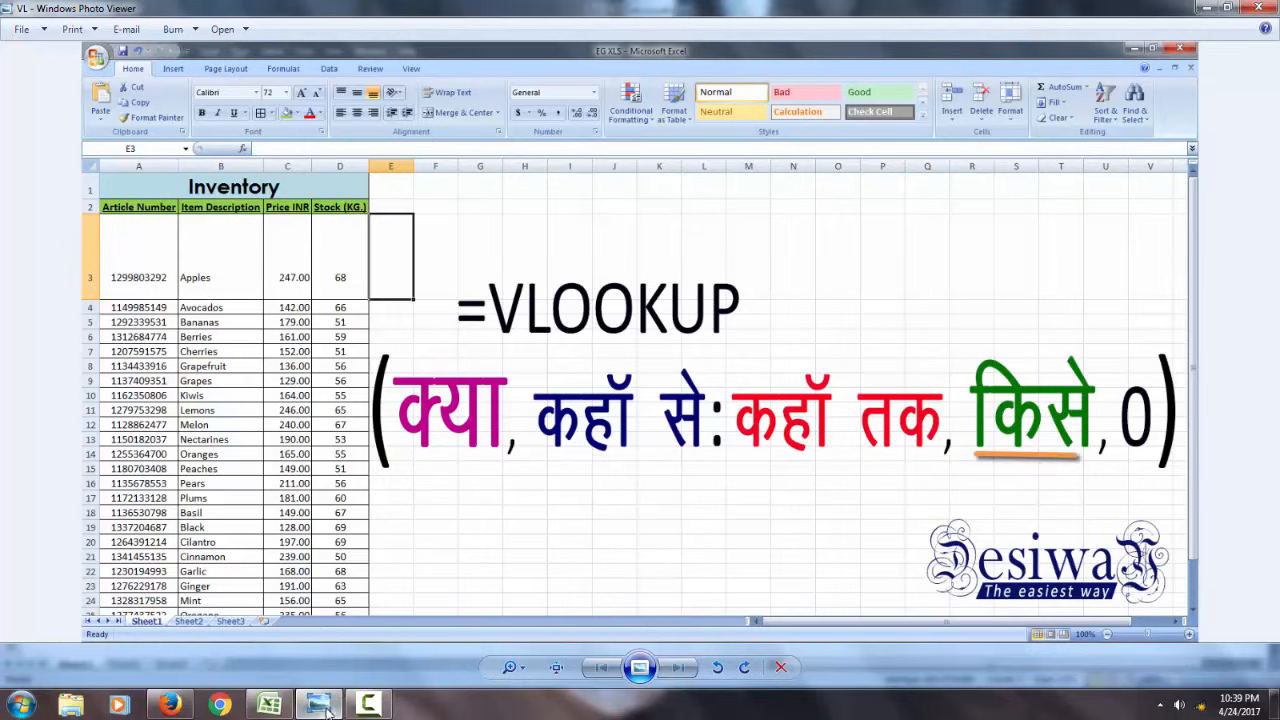
# Switch back to the Excel workbook and review the inventory column order up to Stock (KG.) against the VLOOKUP syntax image
pyautogui.click(268, 705)
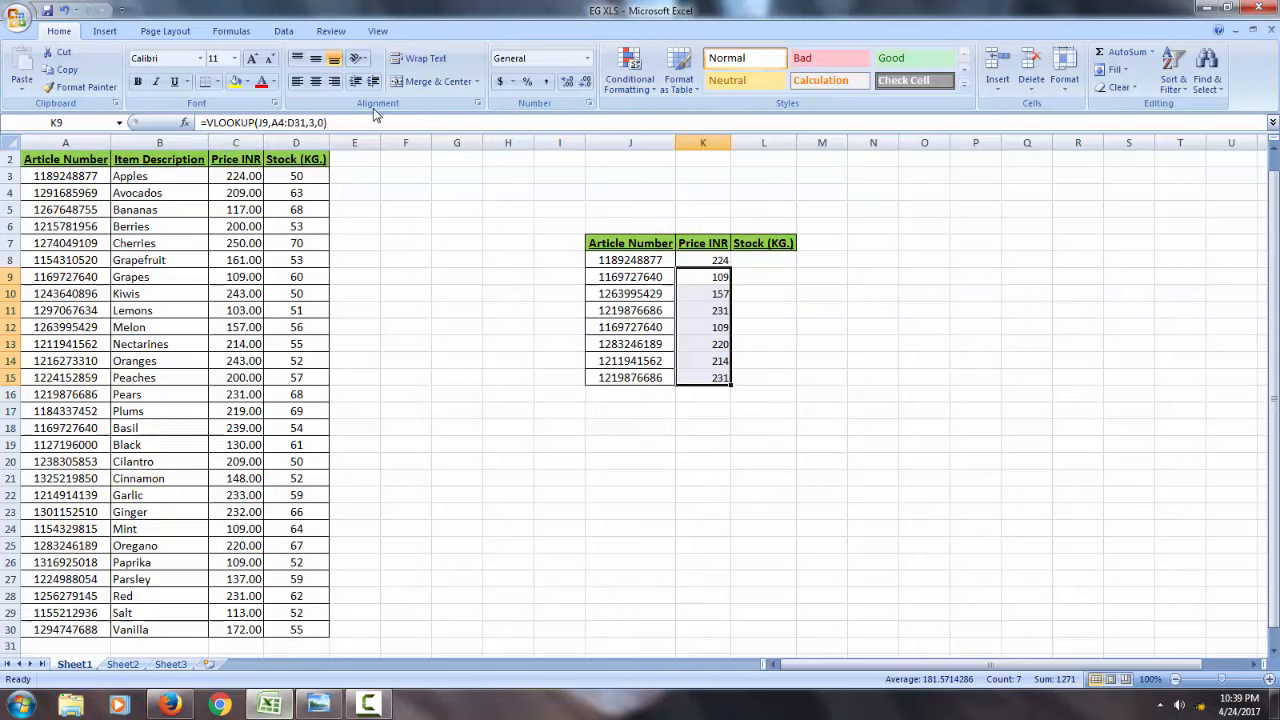
pyautogui.click(173, 142)
pyautogui.click(225, 140)
pyautogui.click(92, 138)
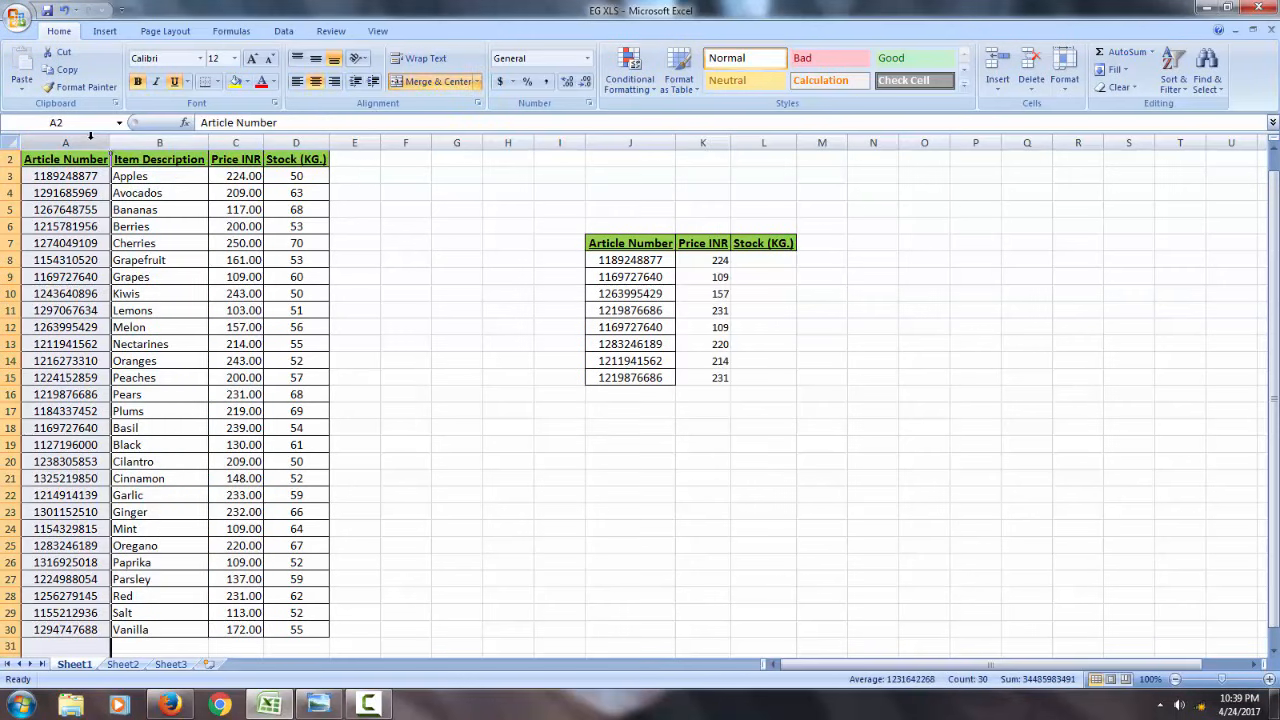
pyautogui.click(158, 142)
pyautogui.click(250, 142)
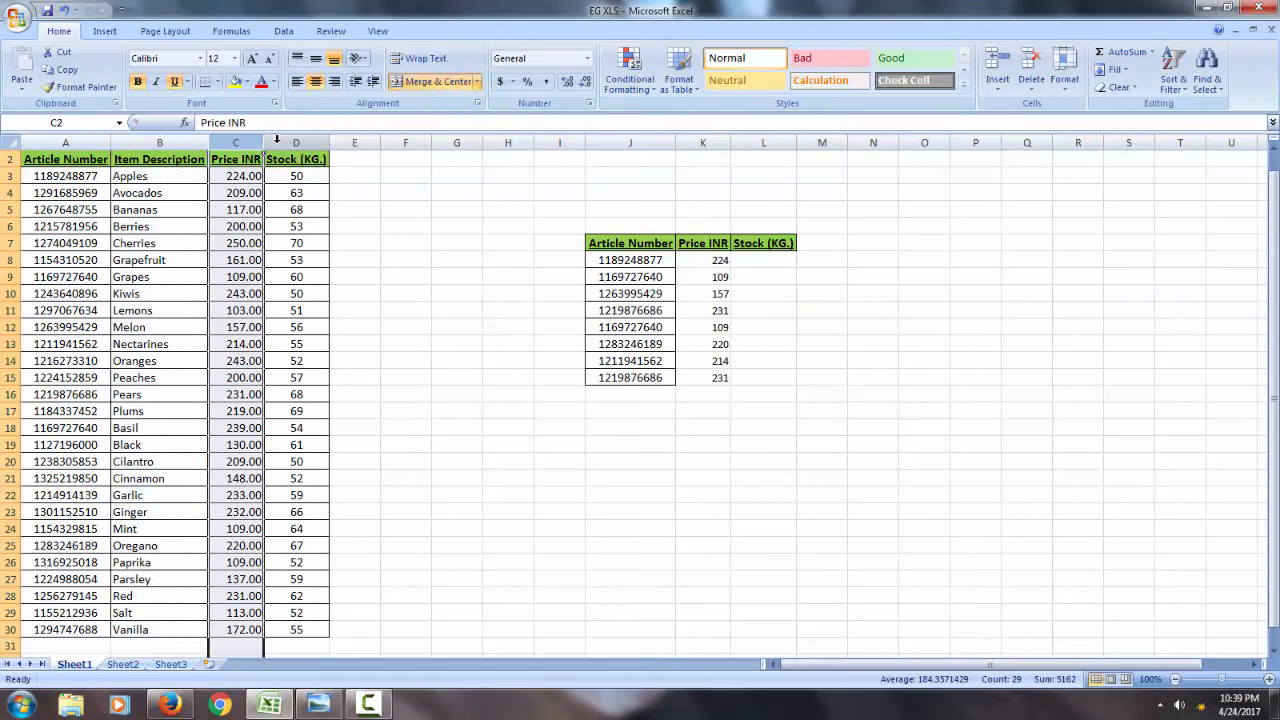
pyautogui.click(276, 142)
pyautogui.hotkey('alt', 'Tab')
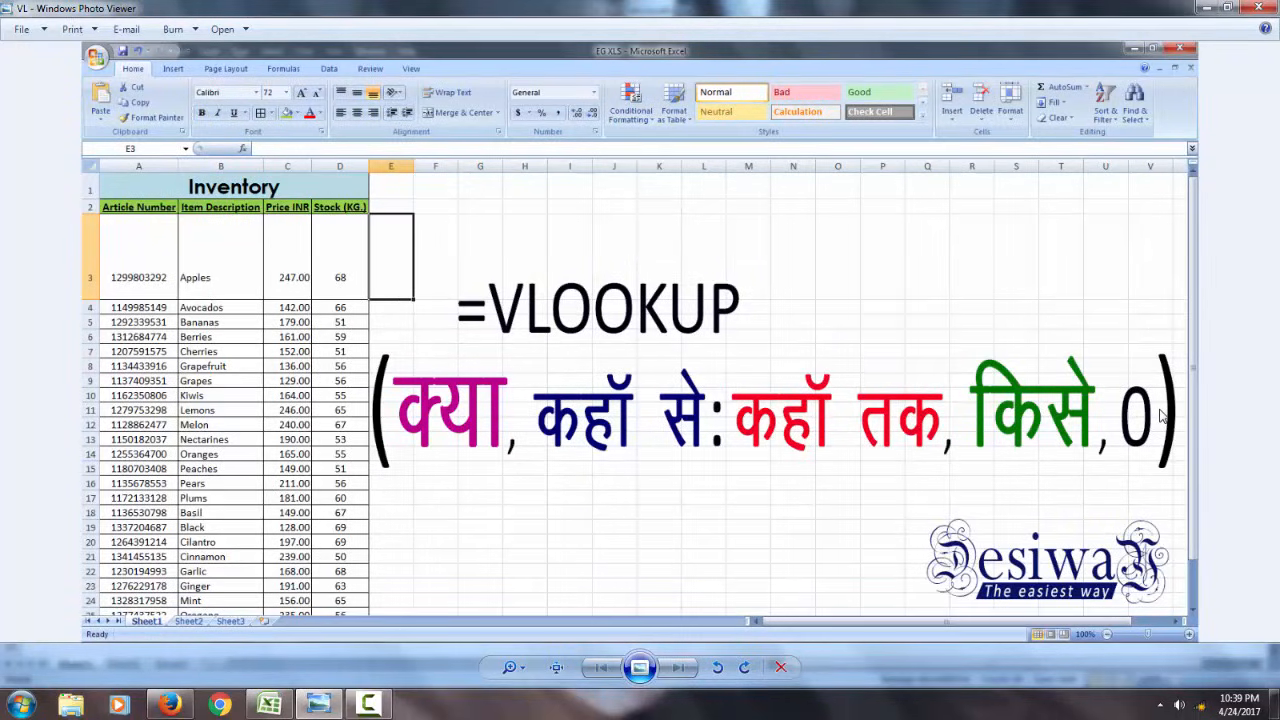
pyautogui.hotkey('alt', 'Tab')
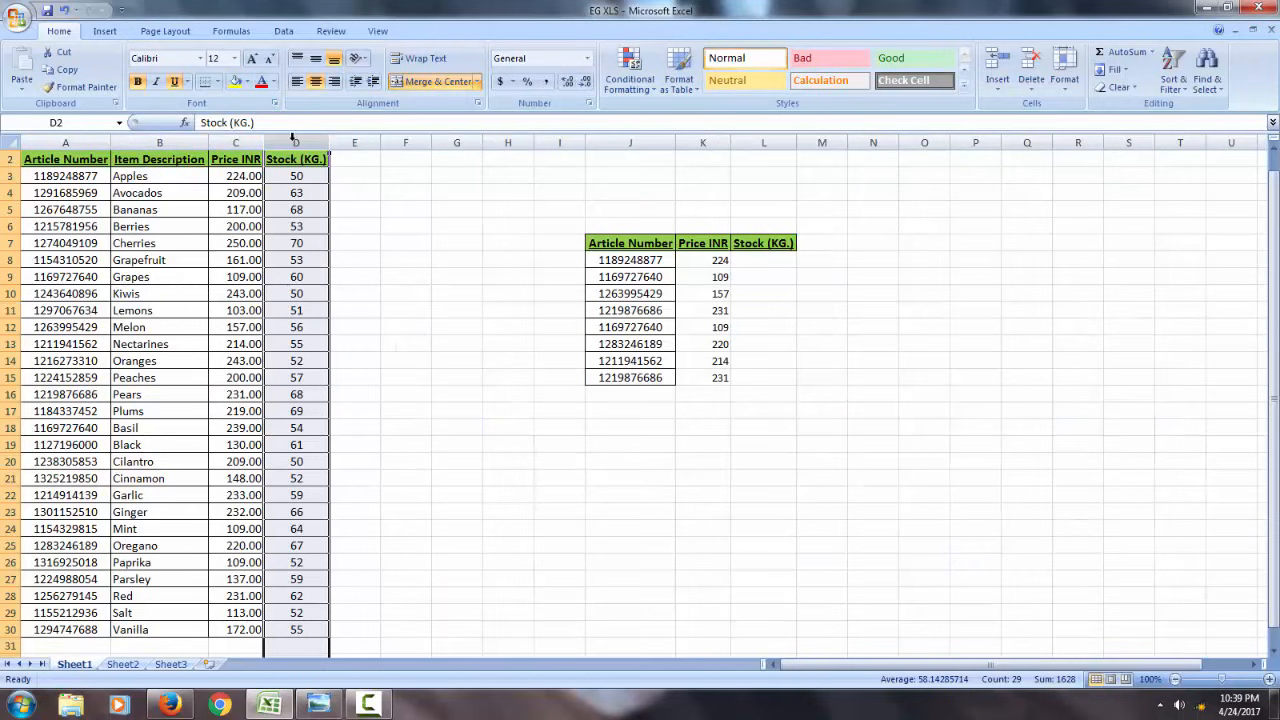
# Examine the first stock value in D3 and the range lookup argument of the VLOOKUP in K8
pyautogui.click(302, 176)
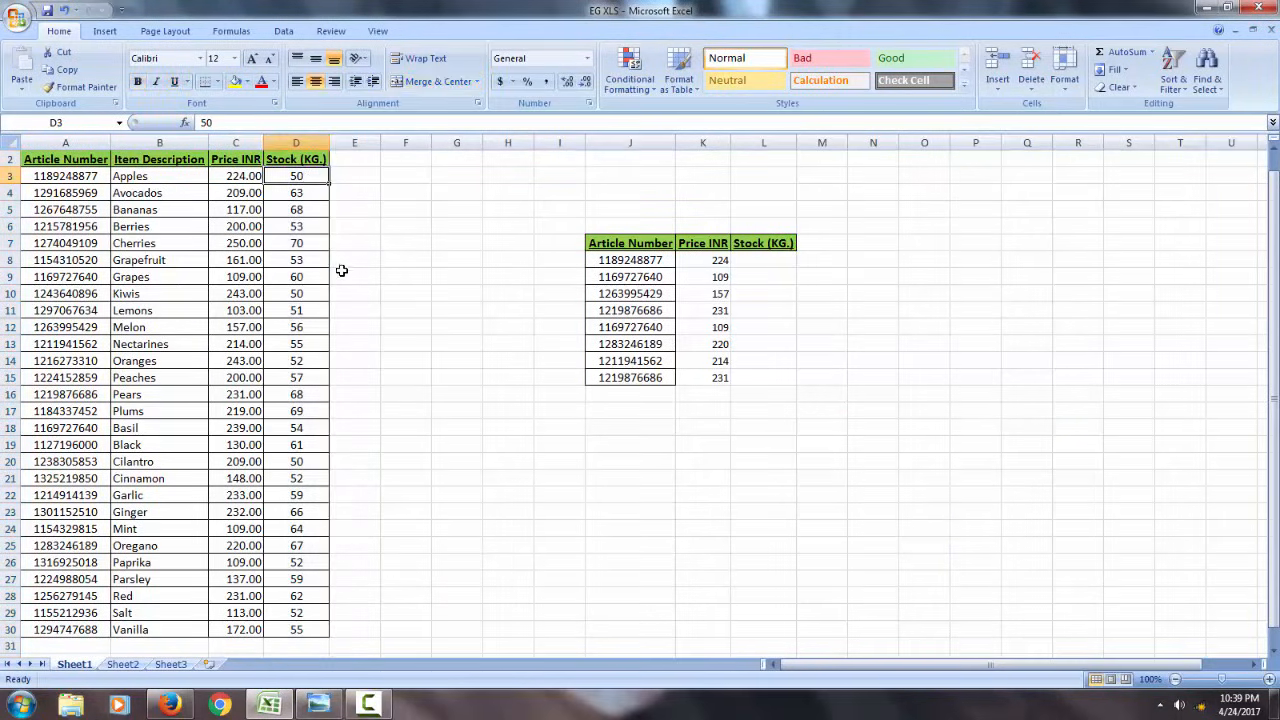
pyautogui.click(718, 260)
pyautogui.doubleClick(718, 260)
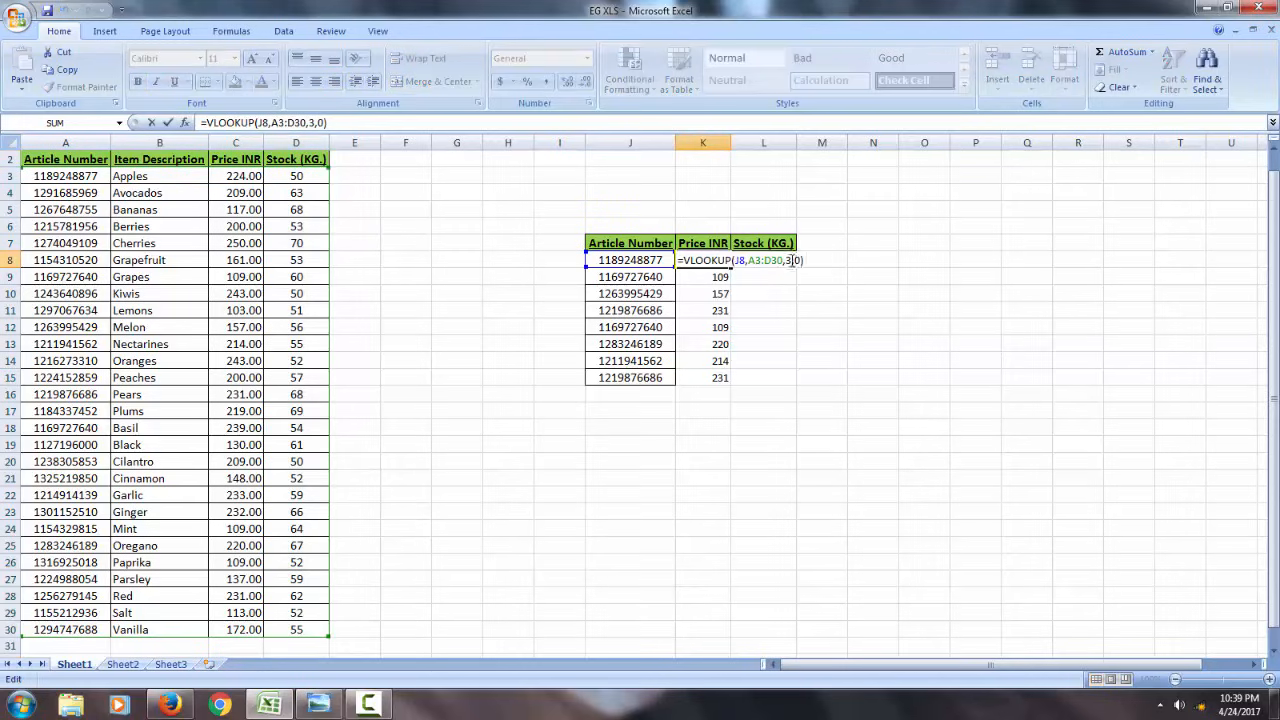
pyautogui.doubleClick(796, 260)
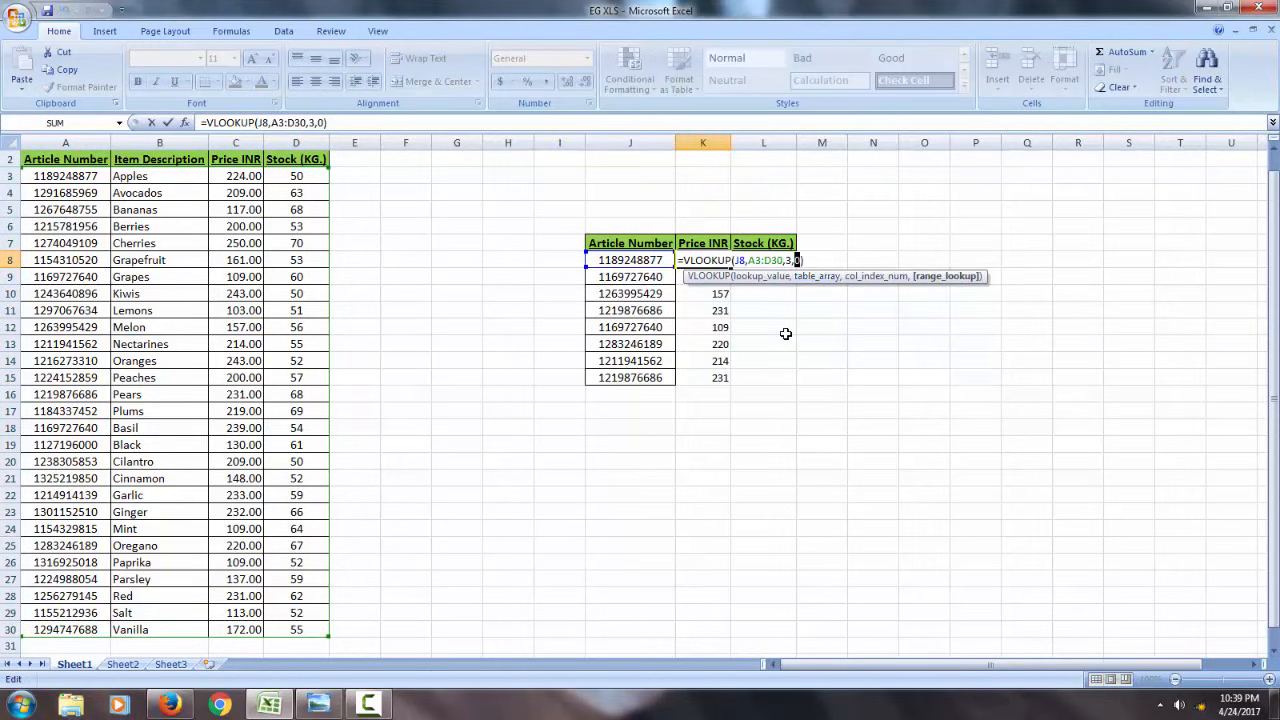
pyautogui.press('Escape')
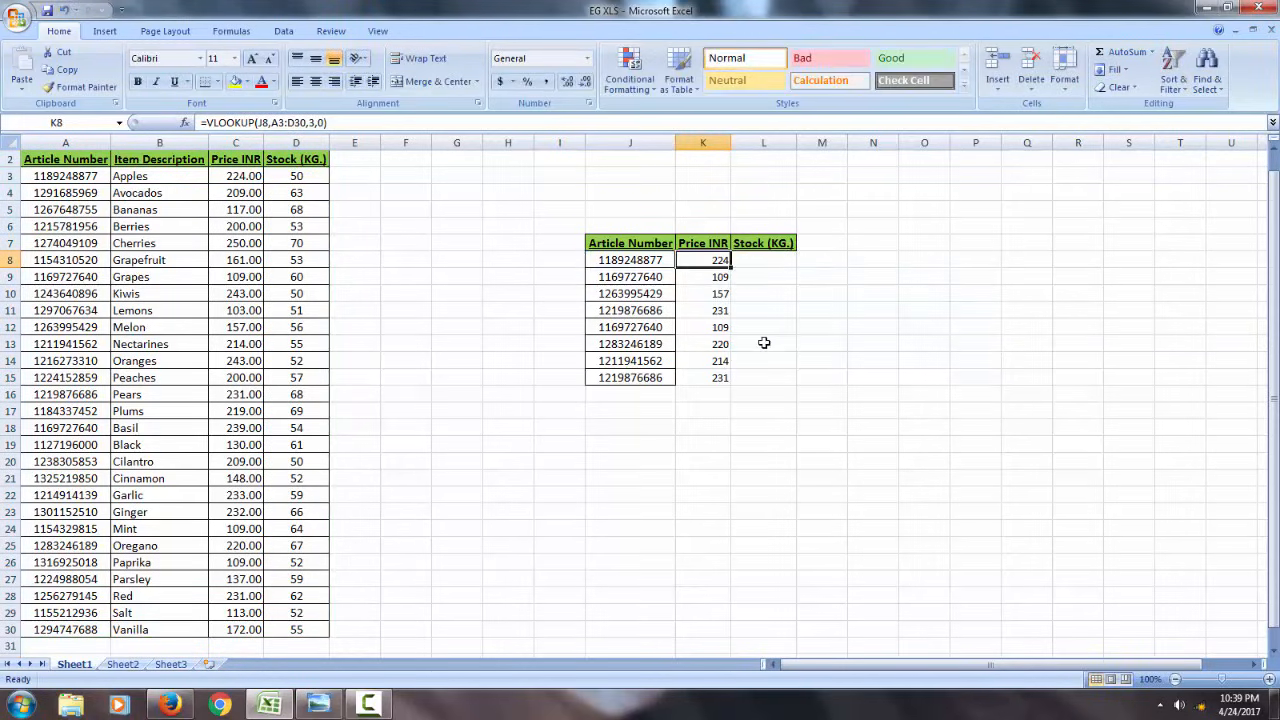
# Start a VLOOKUP formula in L8, the first Stock (KG.) cell, with J8 as the lookup value
pyautogui.click(744, 261)
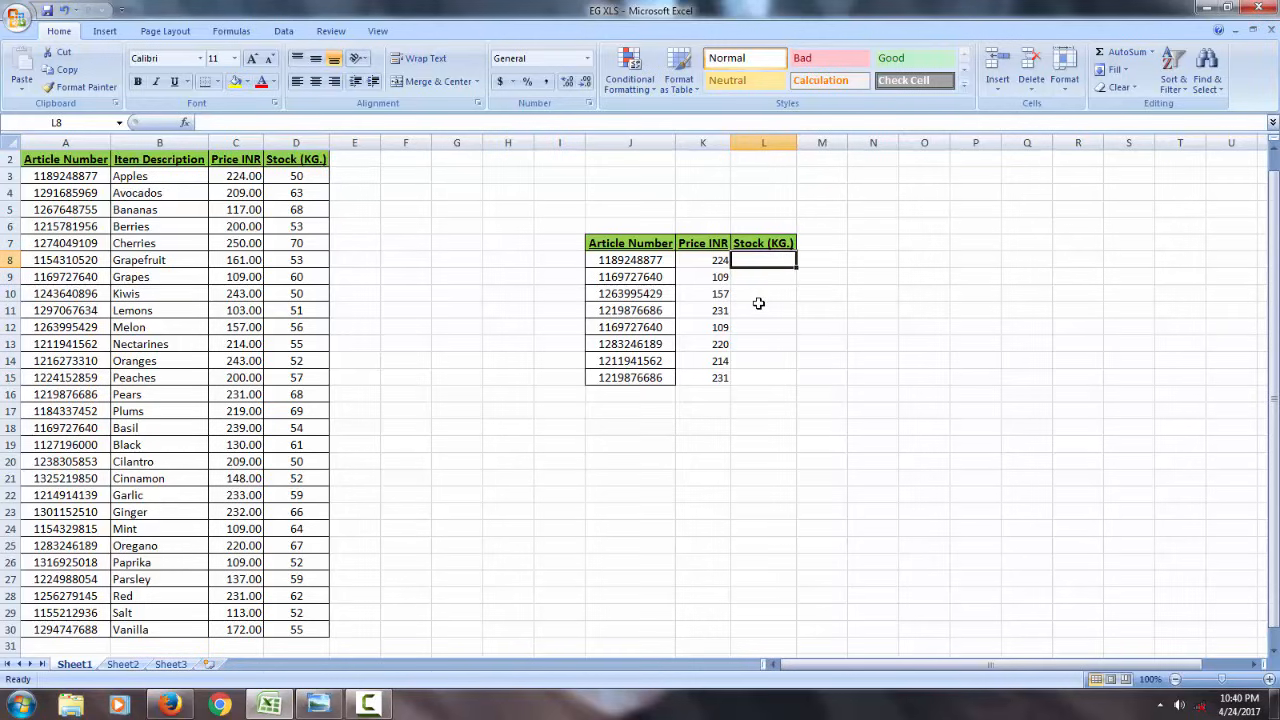
pyautogui.write('=cl')
pyautogui.press('BackSpace')
pyautogui.press('BackSpace')
pyautogui.write('vl')
pyautogui.press('Tab')
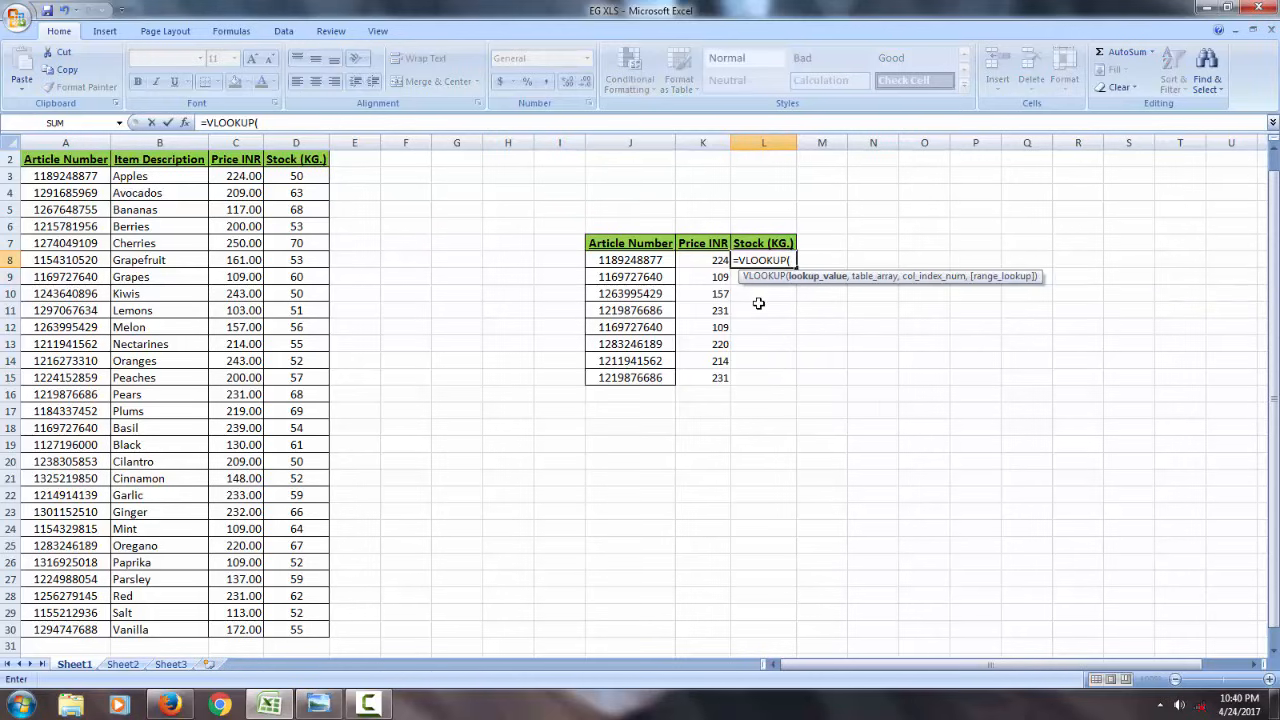
pyautogui.press('Left')
pyautogui.press('Left')
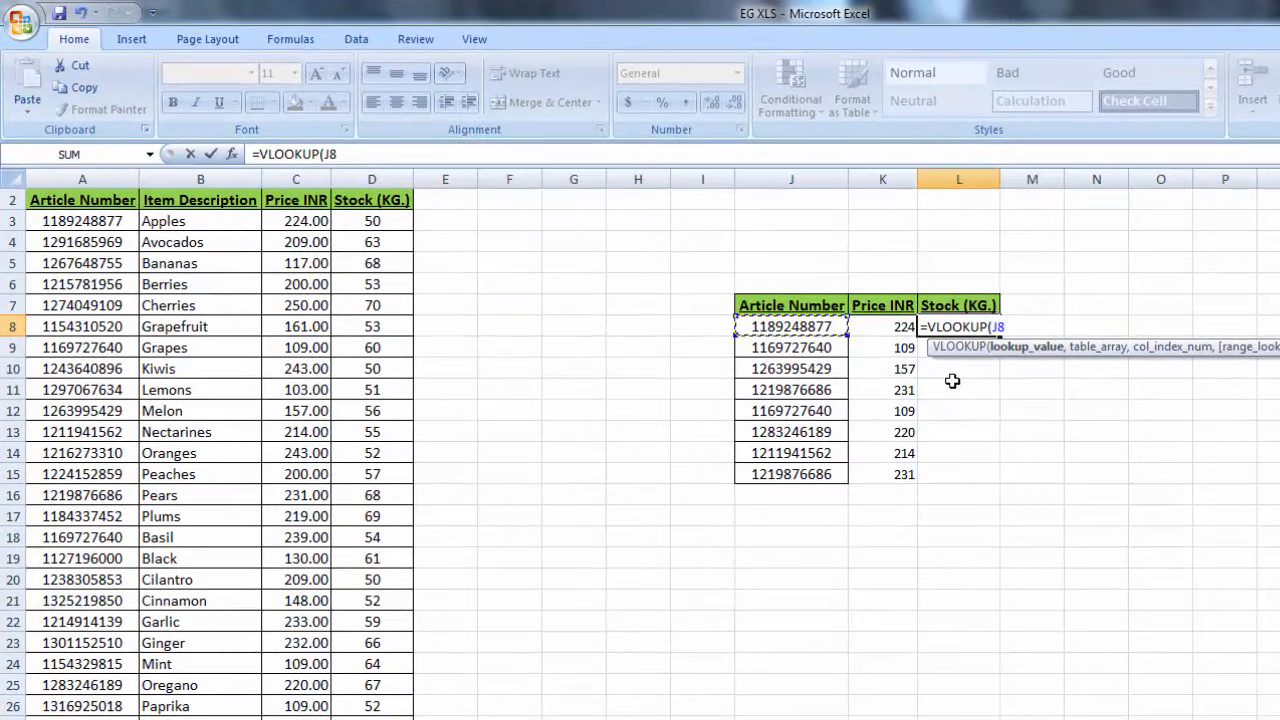
pyautogui.write(',')
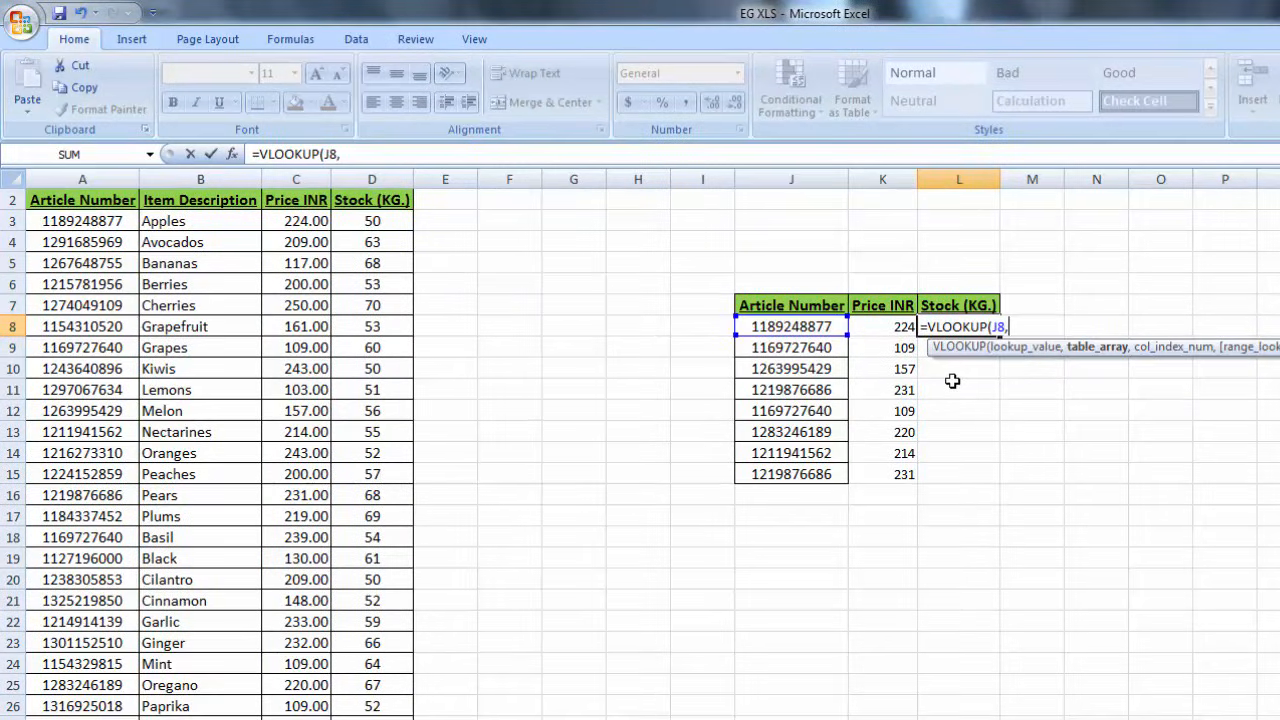
# Set the table array of the L8 VLOOKUP to the inventory data range A3:D30
pyautogui.press('Left')
pyautogui.press('Left')
pyautogui.press('Left')
pyautogui.press('Left')
pyautogui.press('Left')
pyautogui.press('Left')
pyautogui.press('Left')
pyautogui.press('Left')
pyautogui.press('Left')
pyautogui.press('Left')
pyautogui.press('Left')
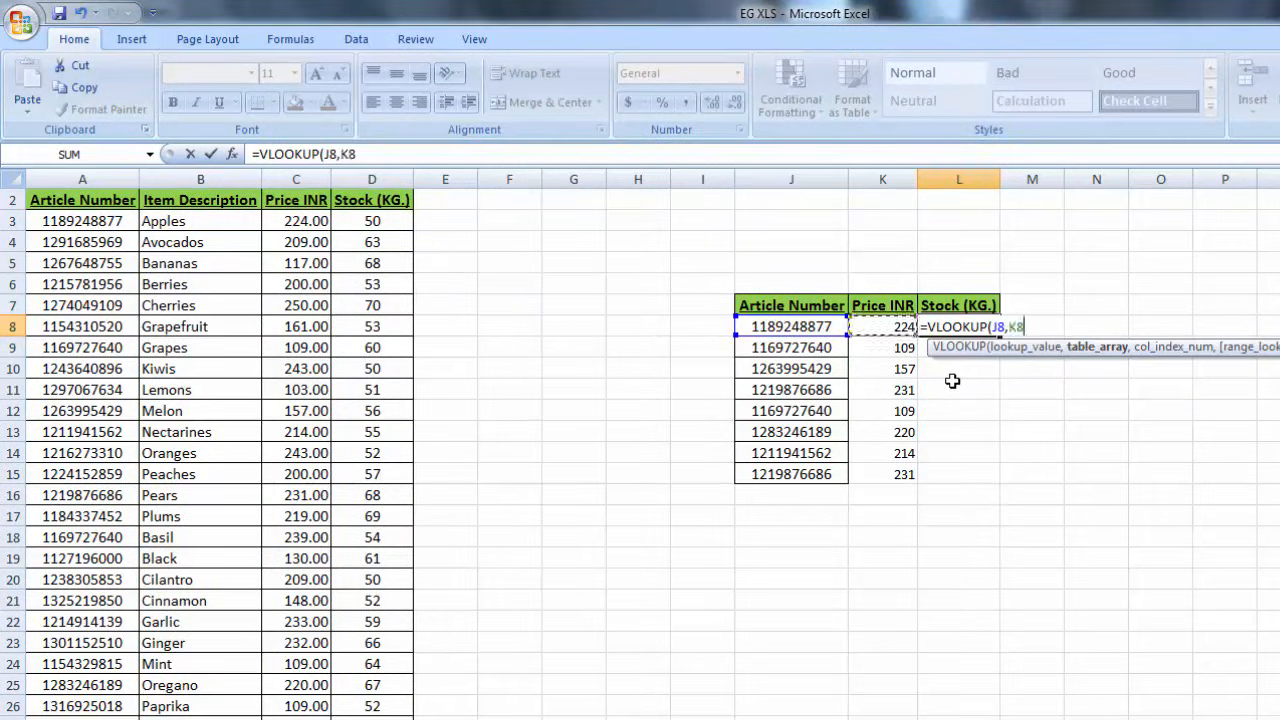
pyautogui.press('Up')
pyautogui.press('Up')
pyautogui.press('Up')
pyautogui.press('Up')
pyautogui.press('Up')
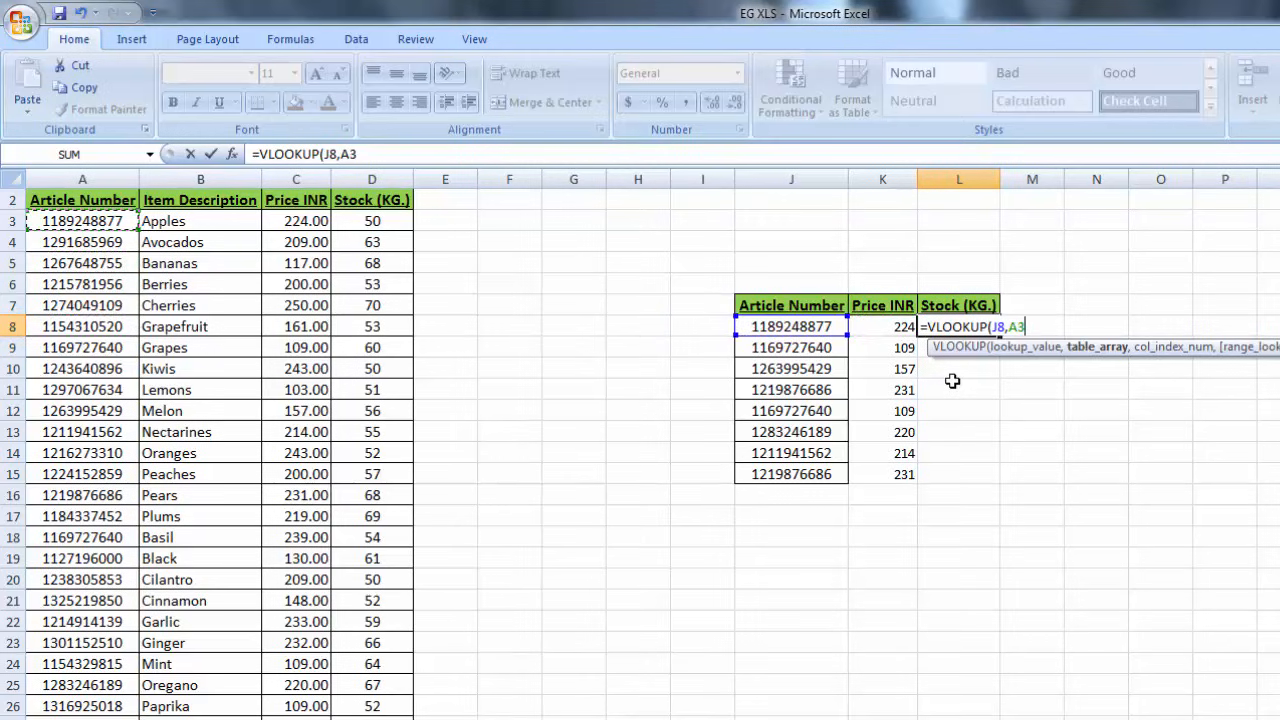
pyautogui.hotkey('ctrl', 'shift', 'Right')
pyautogui.hotkey('ctrl', 'shift', 'Down')
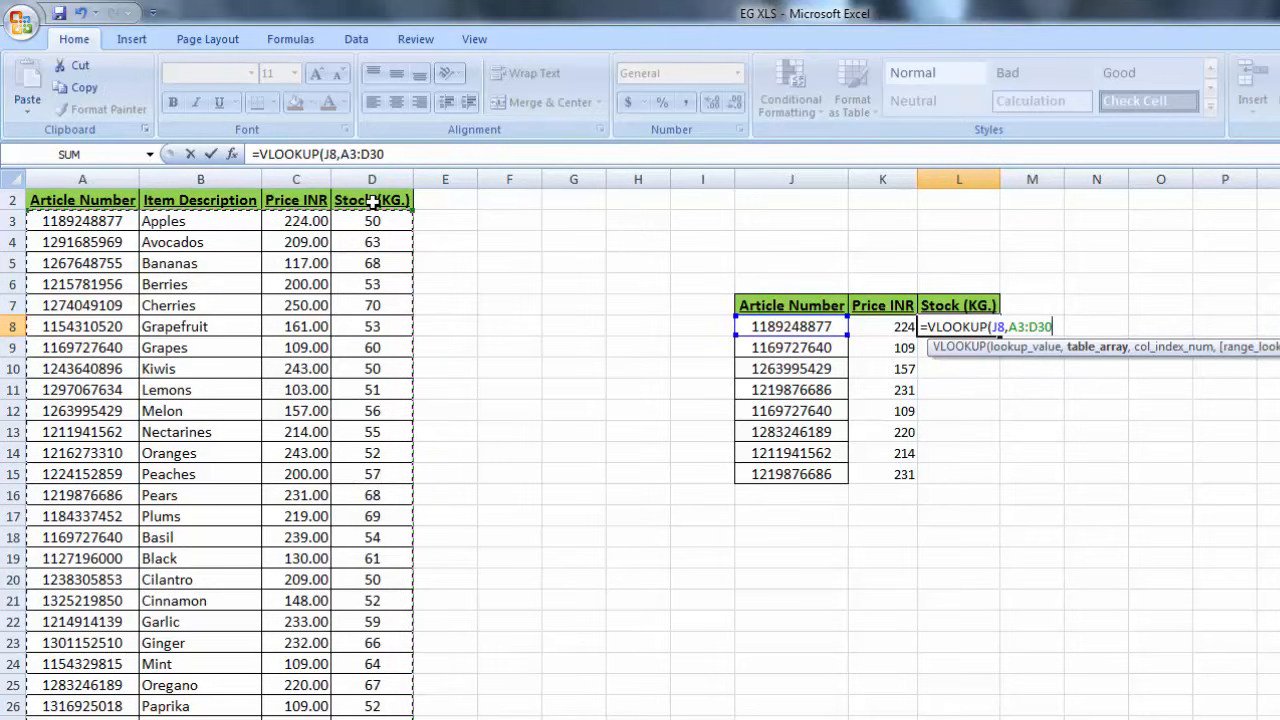
# Complete the L8 VLOOKUP with column index 4 for Stock (KG.) and 0 for an exact match
pyautogui.write('4')
pyautogui.press('BackSpace')
pyautogui.write(',4')
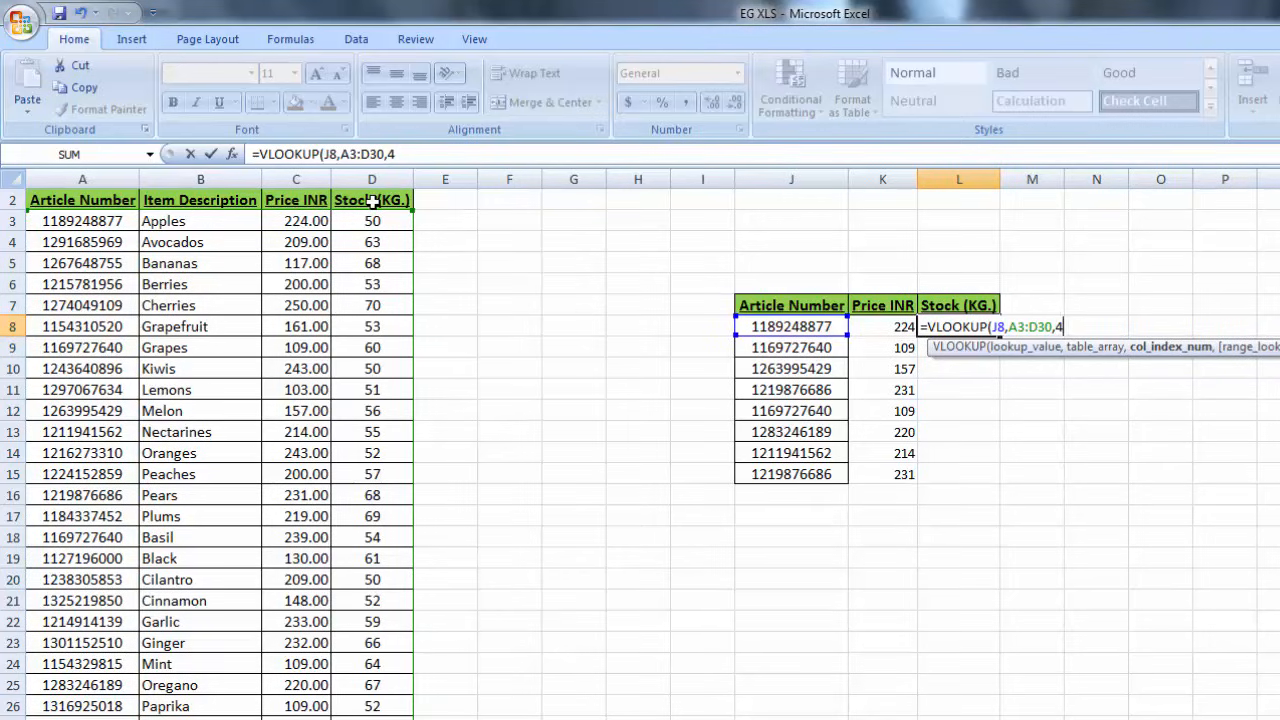
pyautogui.write(',0')
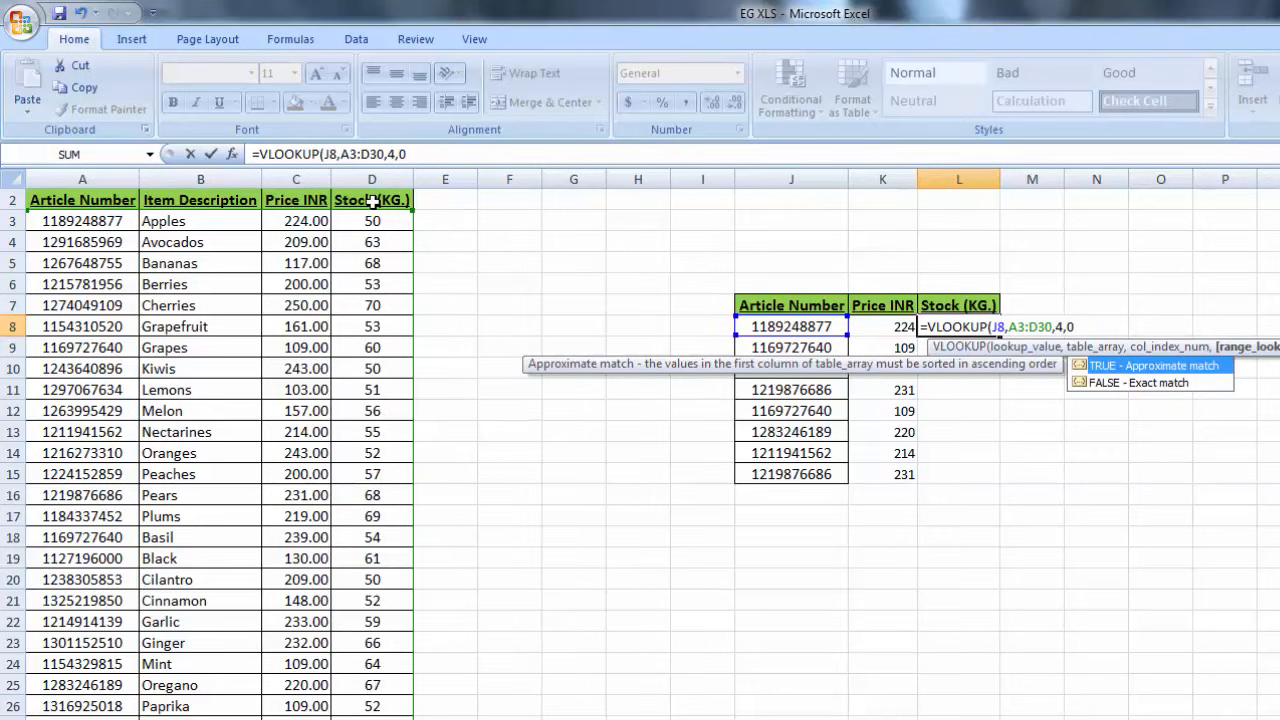
pyautogui.write(')')
pyautogui.press('Return')
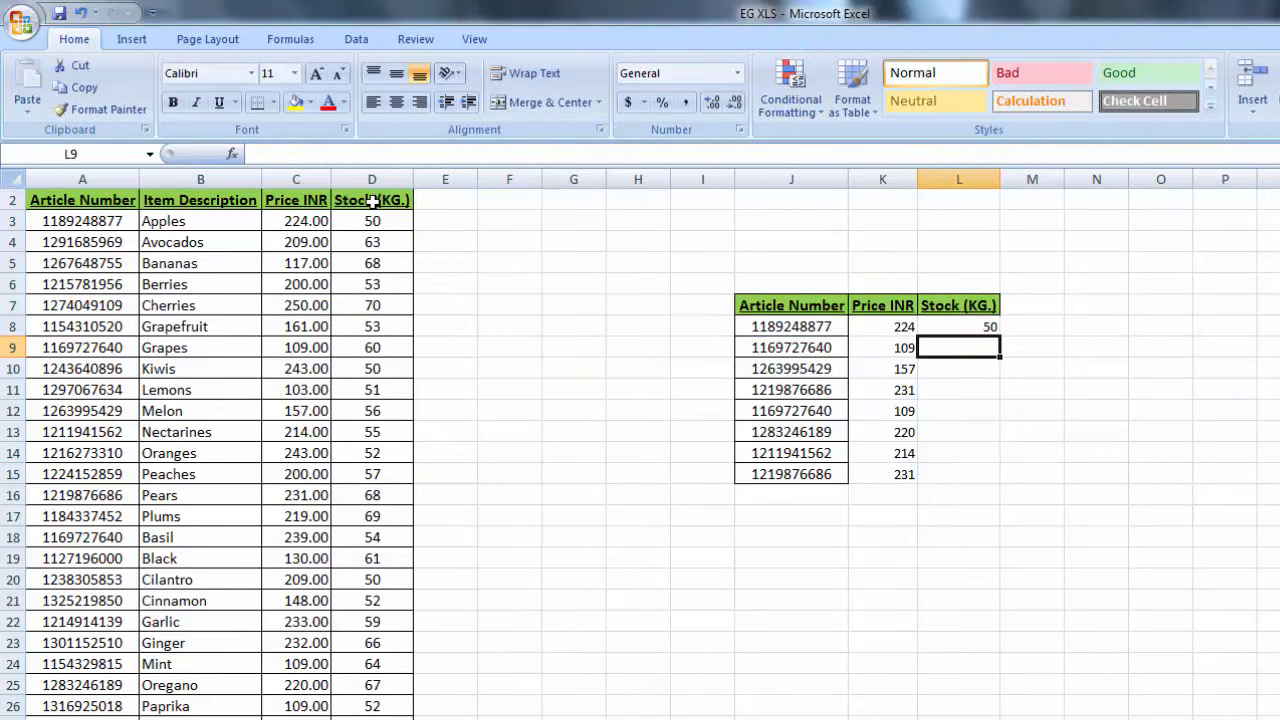
# Fill the VLOOKUP formula from L8 down through L15 in the Stock (KG.) column
pyautogui.press('Up')
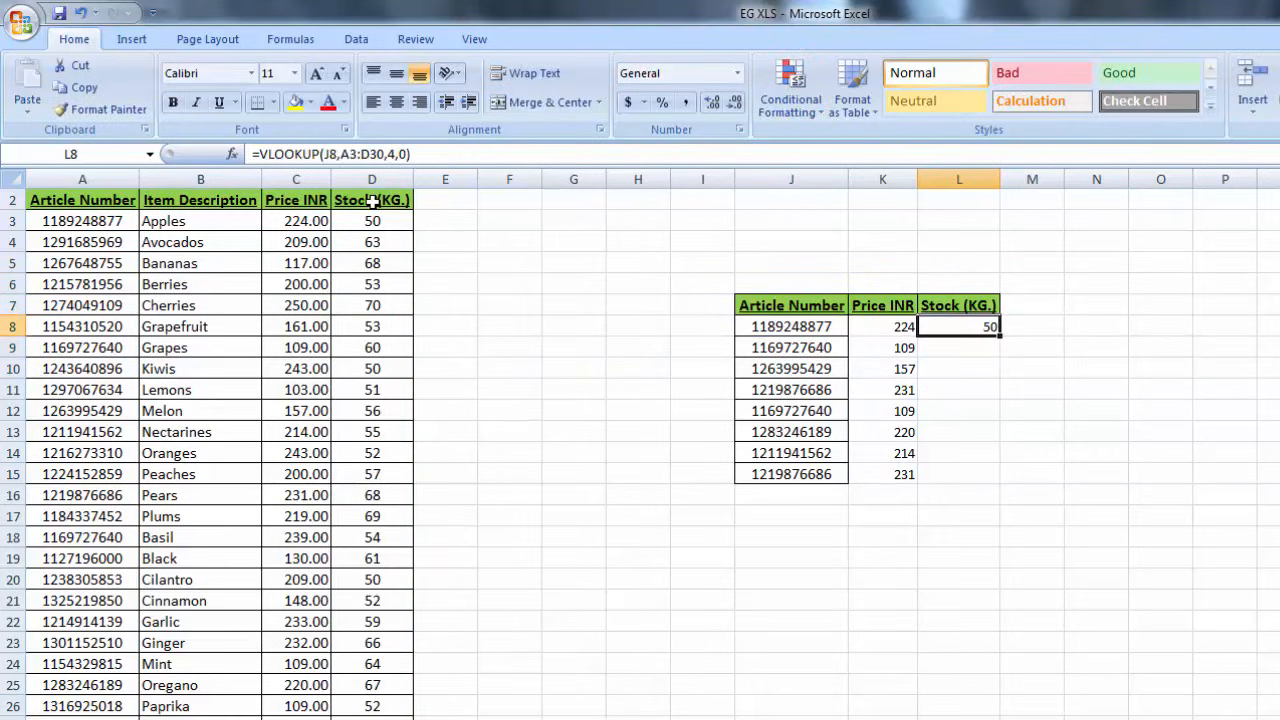
pyautogui.hotkey('shift', 'Down')
pyautogui.hotkey('shift', 'Down')
pyautogui.hotkey('shift', 'Down')
pyautogui.hotkey('shift', 'Down')
pyautogui.hotkey('shift', 'Down')
pyautogui.hotkey('shift', 'Down')
pyautogui.hotkey('shift', 'Down')
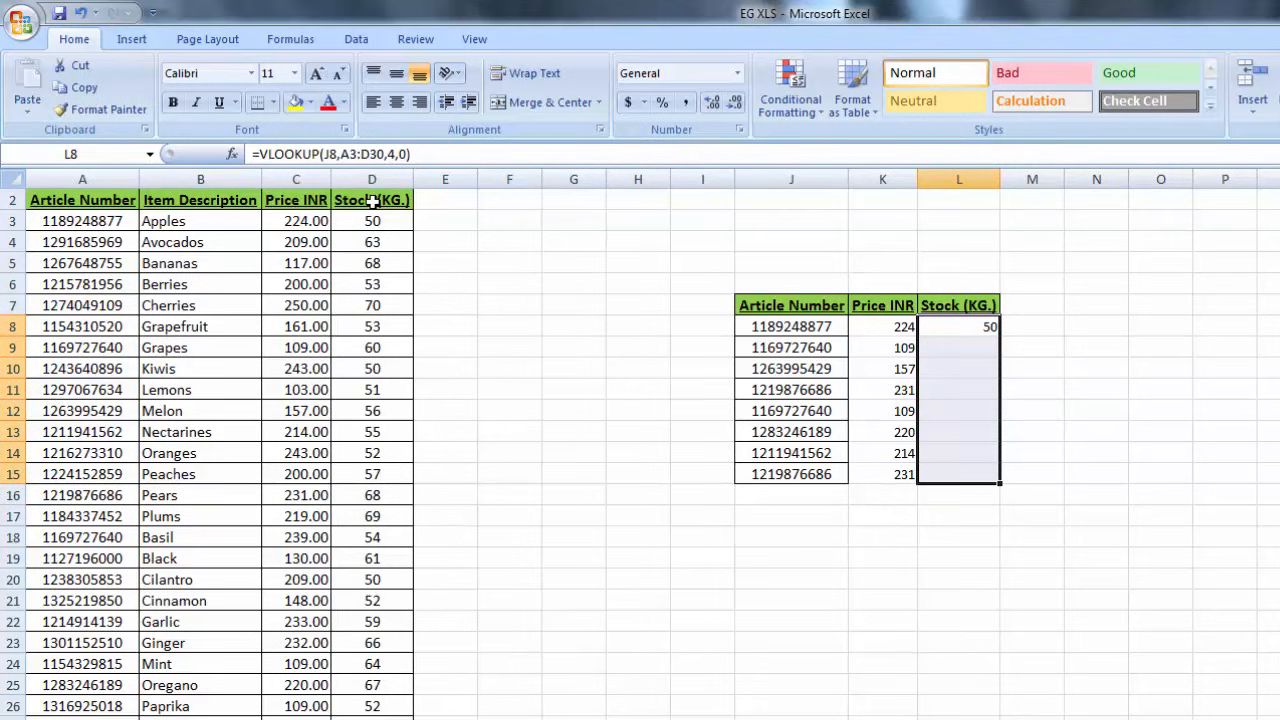
pyautogui.hotkey('ctrl', 'd')
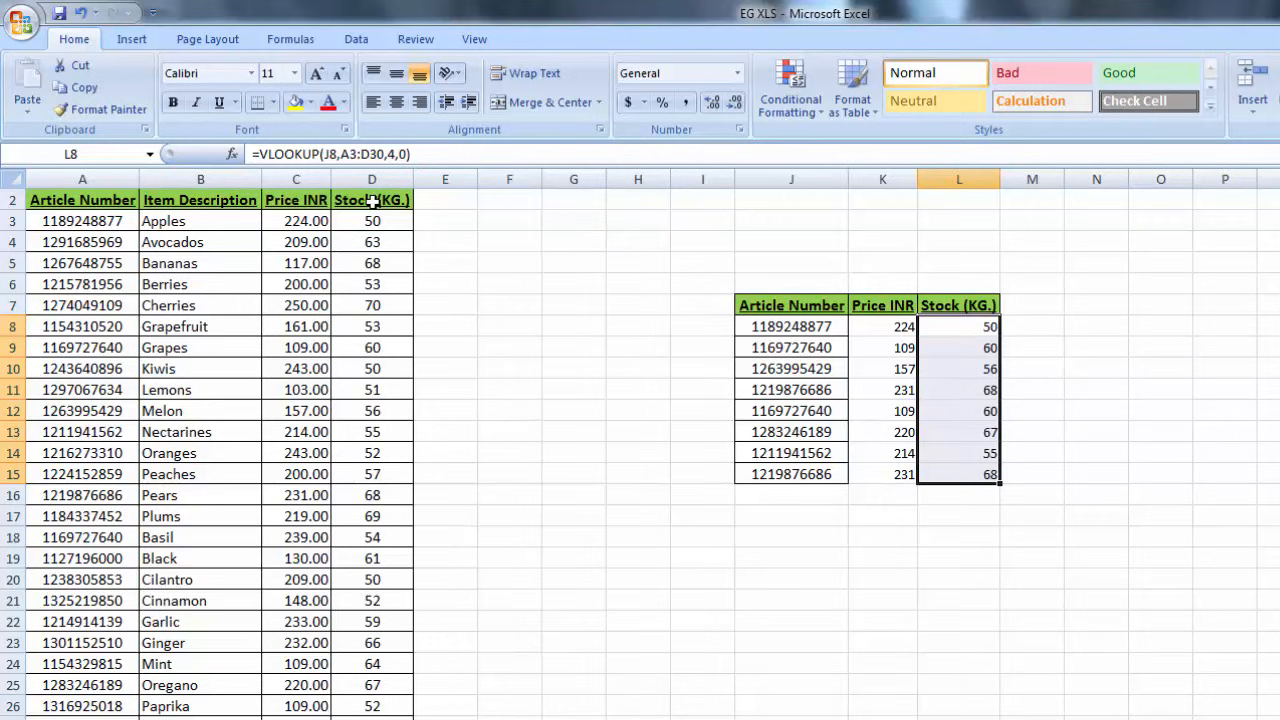